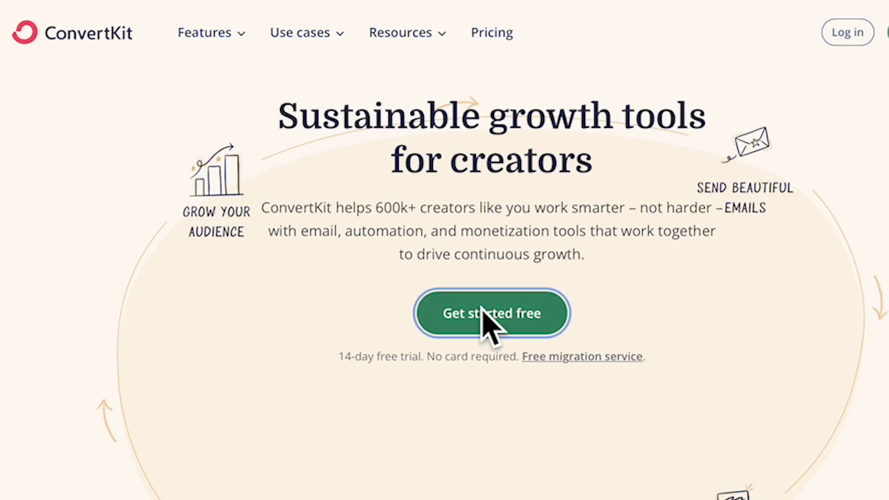
# Sign up for a free ConvertKit account and browse the landing-page templates to find Hall
pyautogui.click(481, 316)
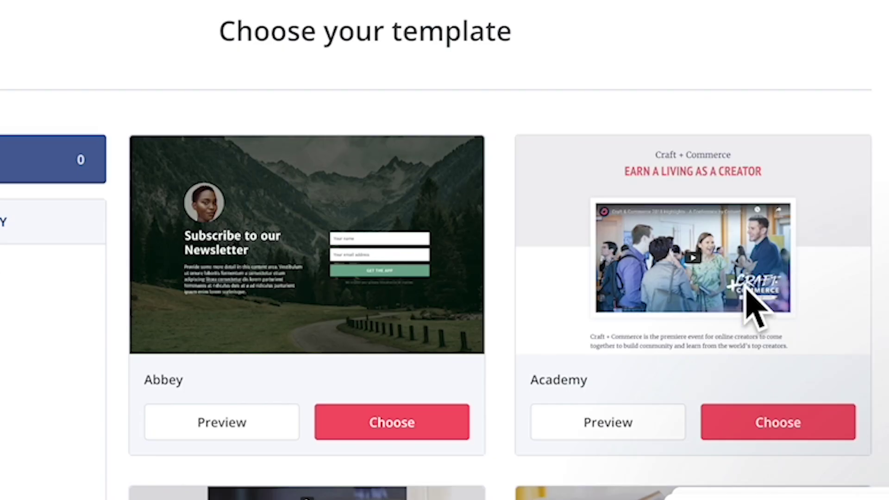
pyautogui.scroll(-8, 746, 291)
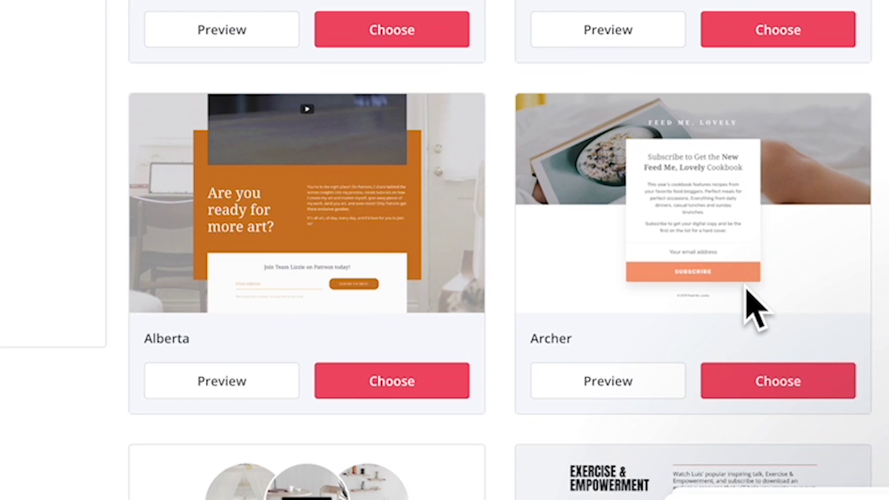
pyautogui.scroll(-5, 754, 306)
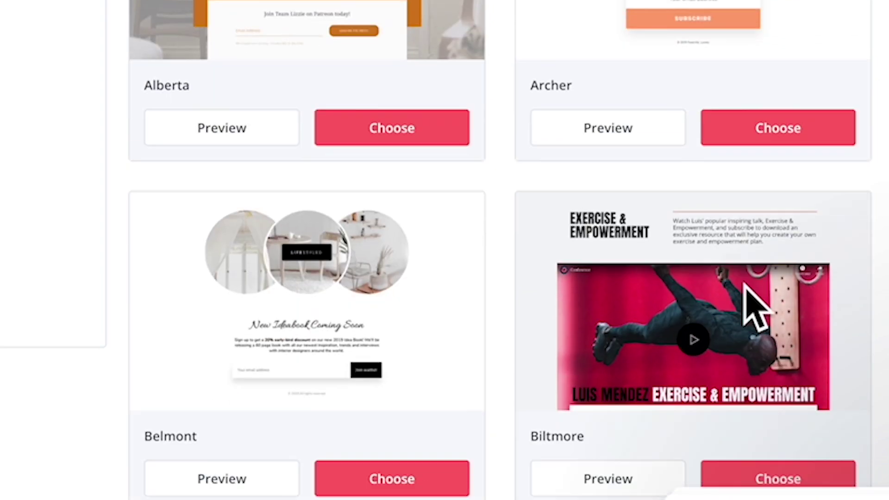
pyautogui.scroll(-10, 755, 306)
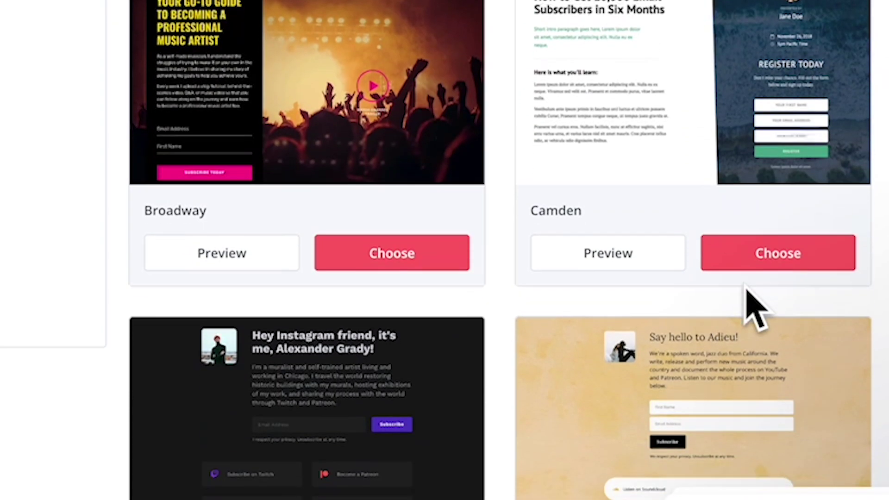
pyautogui.scroll(-8, 754, 305)
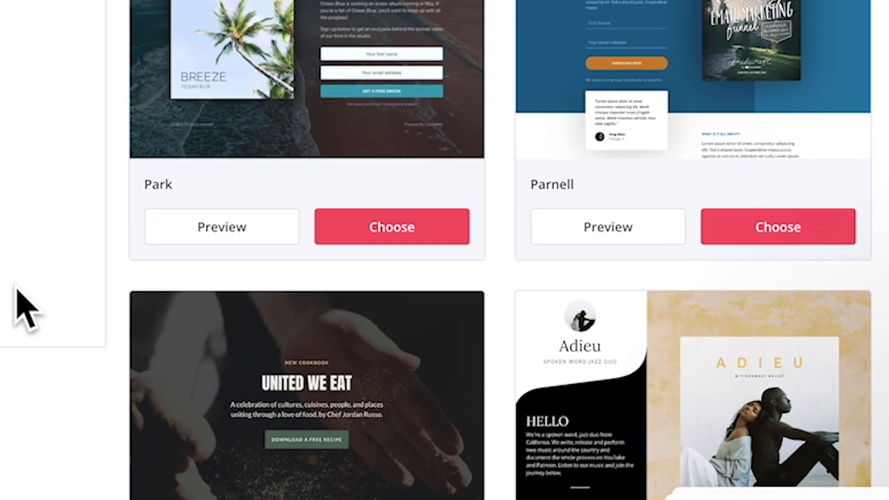
pyautogui.scroll(8, 16, 301)
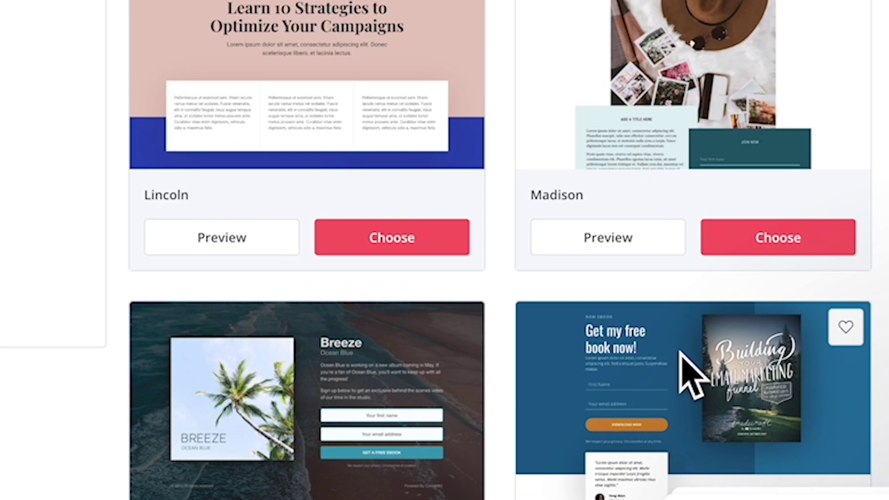
pyautogui.scroll(7, 680, 353)
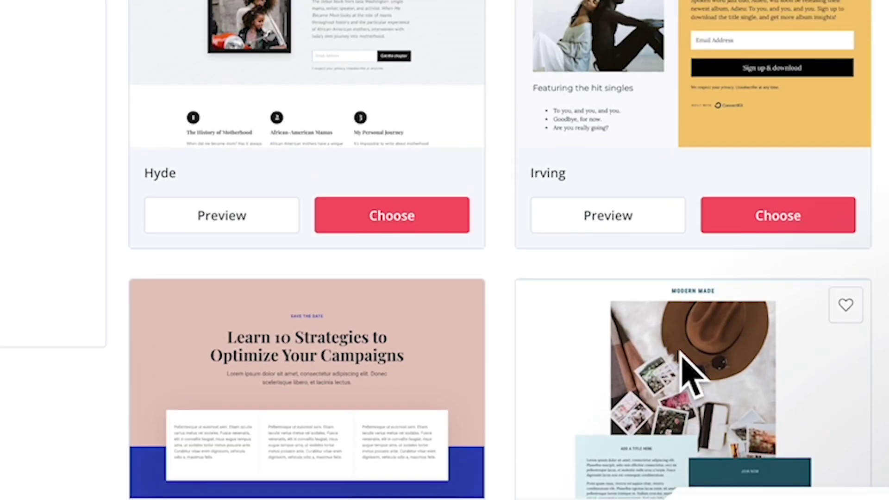
pyautogui.scroll(8, 680, 353)
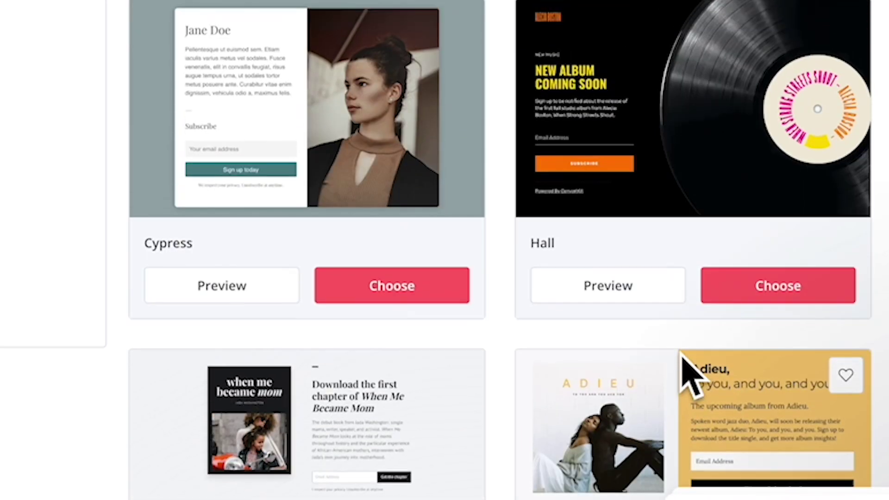
pyautogui.scroll(3, 693, 377)
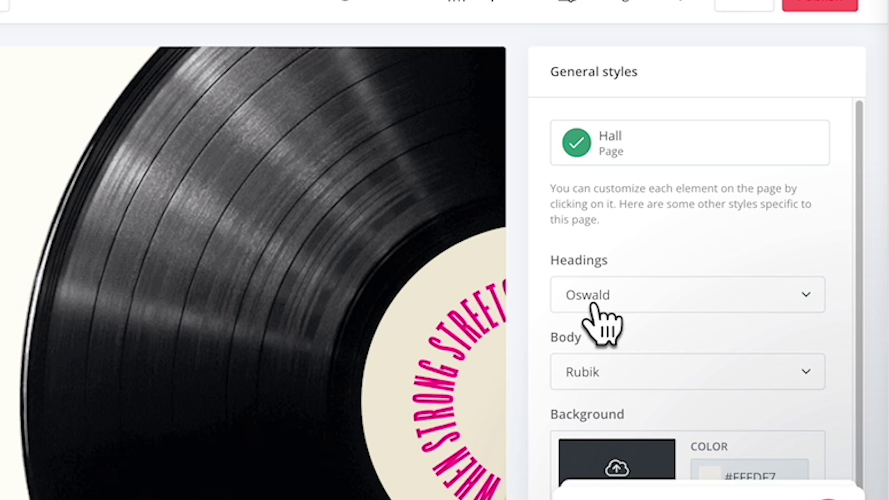
# Give the Hall page's button a #02FFB1 green background and Normal font weight
pyautogui.scroll(-5, 565, 352)
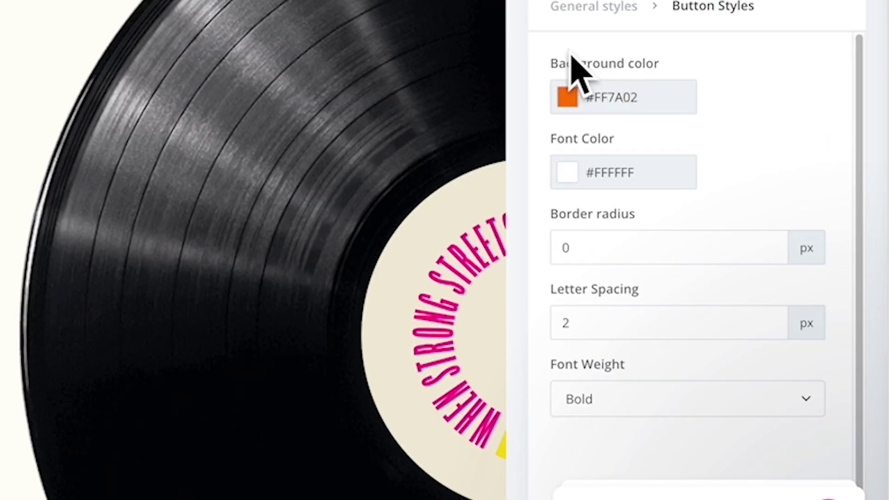
pyautogui.click(568, 99)
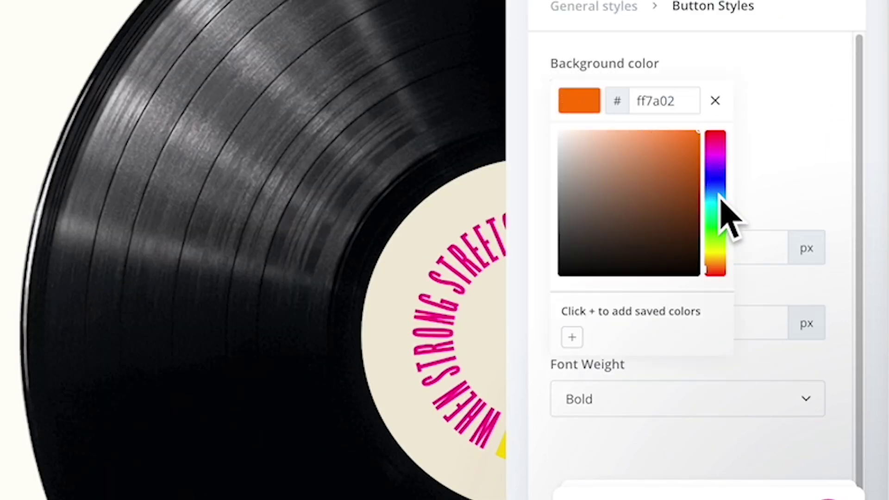
pyautogui.click(715, 214)
pyautogui.scroll(-5, 139, 486)
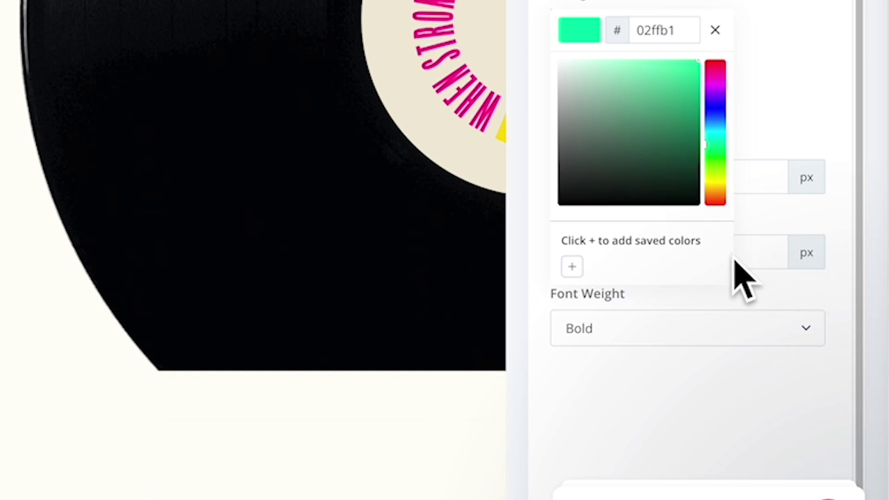
pyautogui.click(685, 335)
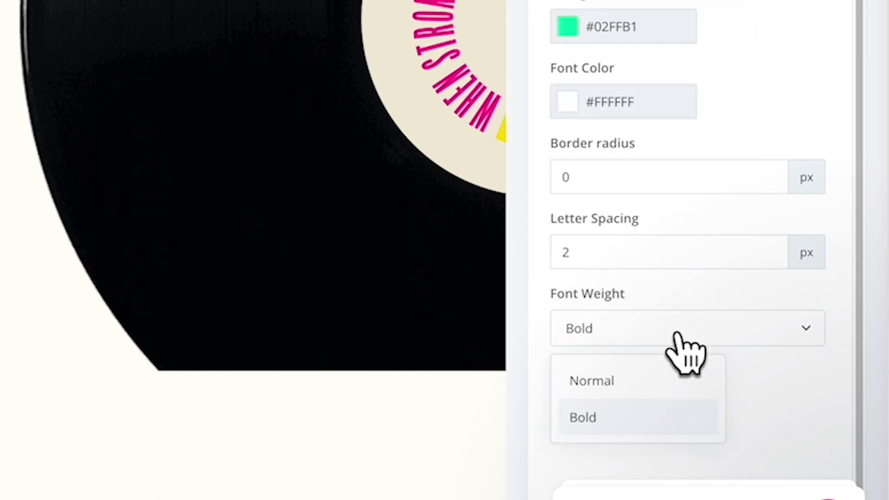
pyautogui.click(606, 391)
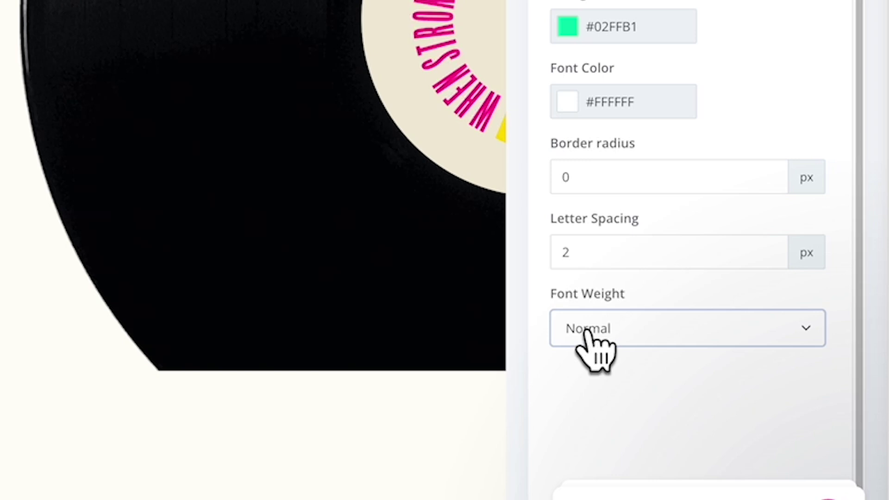
pyautogui.scroll(1, 589, 341)
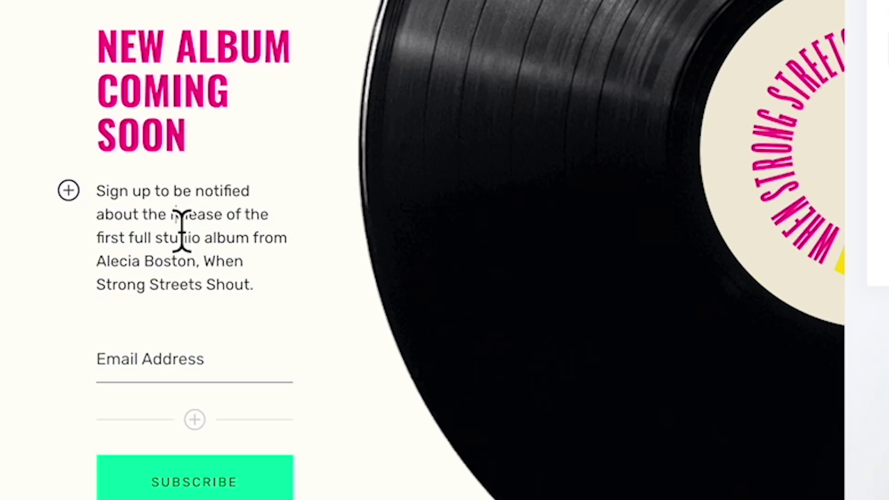
# Bold the word 'release' and begin rewriting the sign-up paragraph about my new album
pyautogui.click(69, 190)
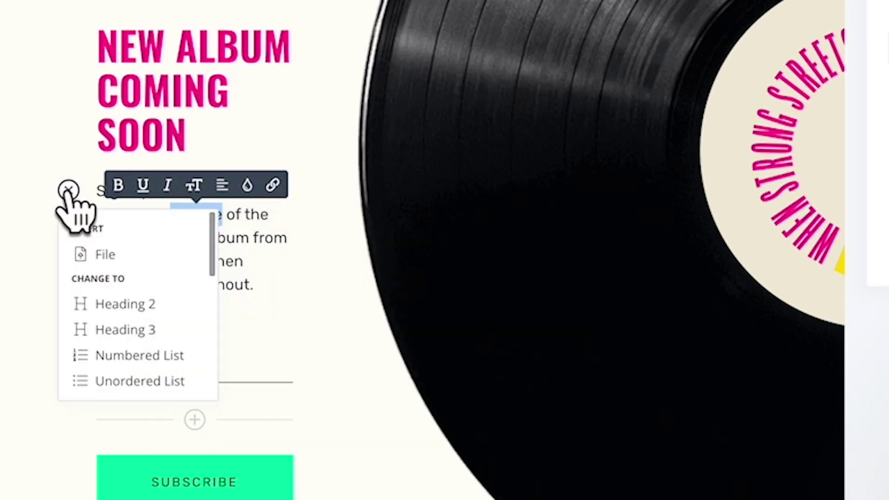
pyautogui.click(117, 186)
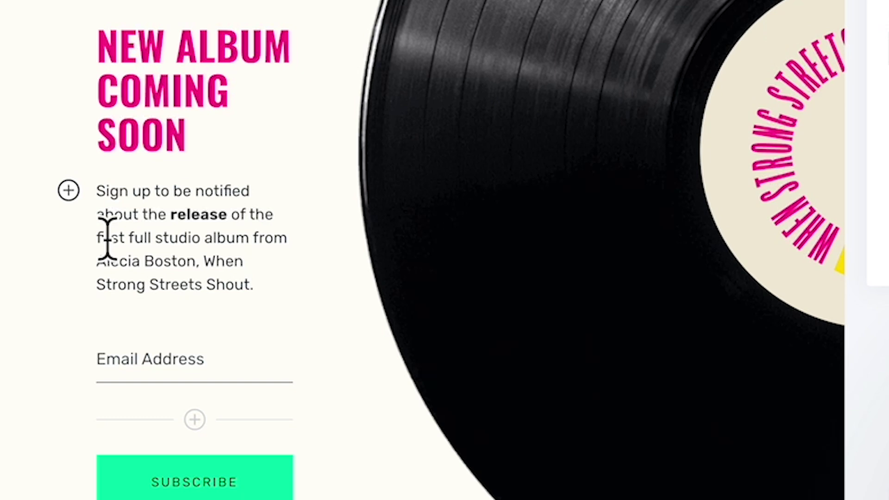
pyautogui.click(251, 283)
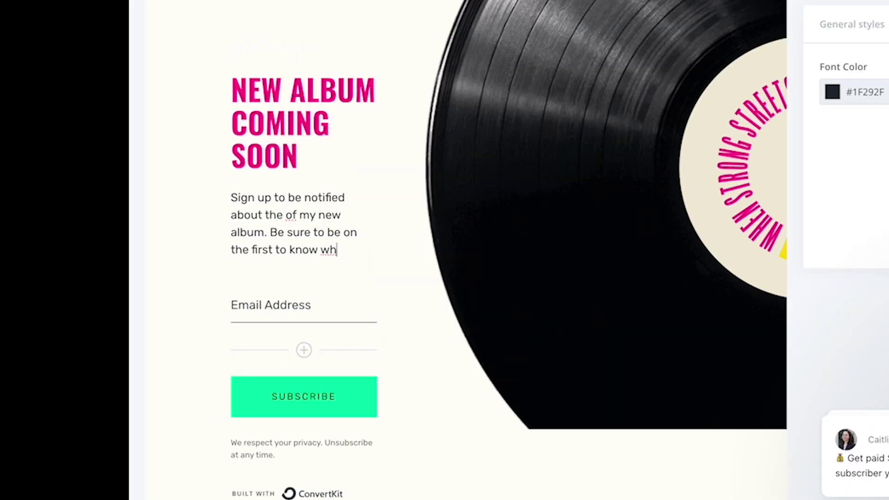
# Finish the subscribe paragraph and add a required First Name custom field to the form
pyautogui.write('subscribe by entering your')
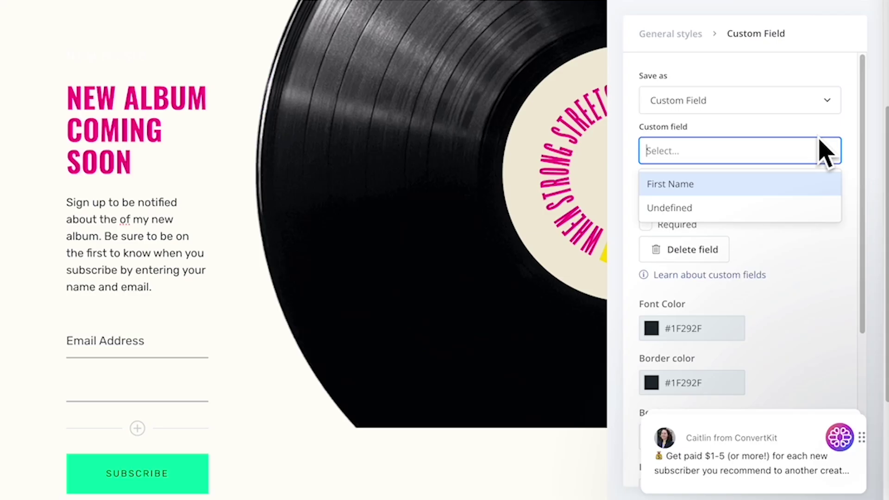
pyautogui.click(771, 185)
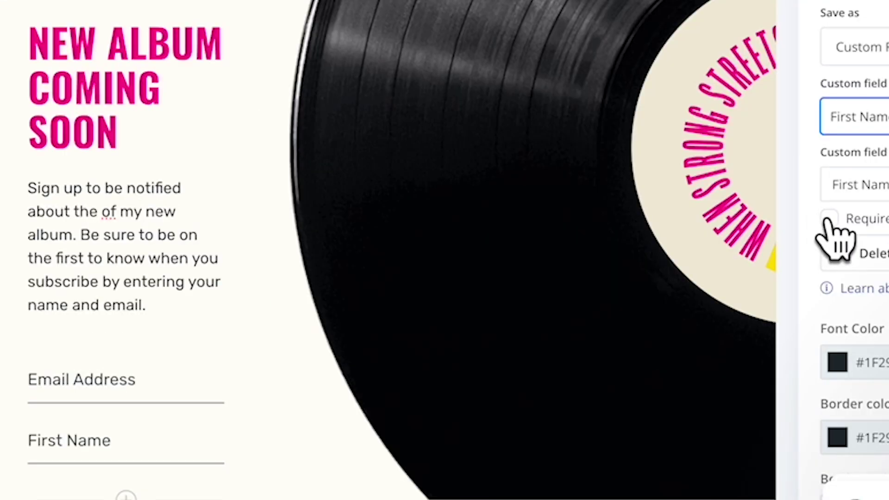
pyautogui.click(646, 227)
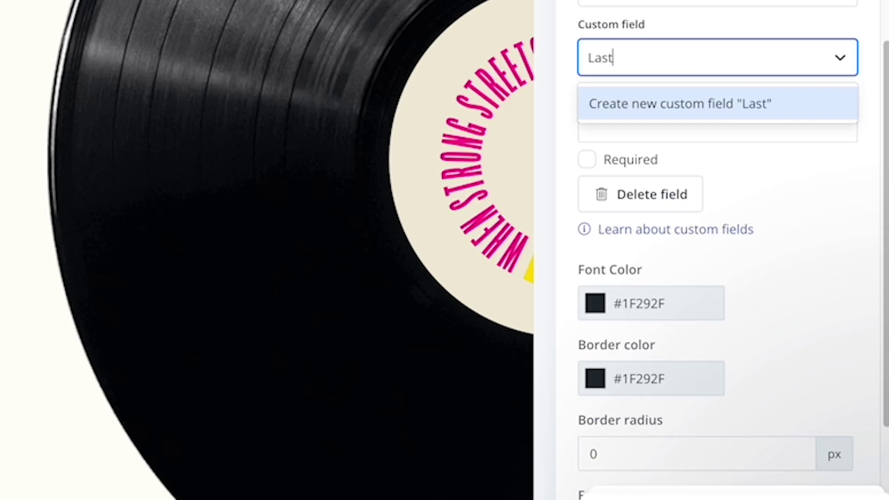
# Create a Last name custom field and save the landing page
pyautogui.write('e')
pyautogui.press('Return')
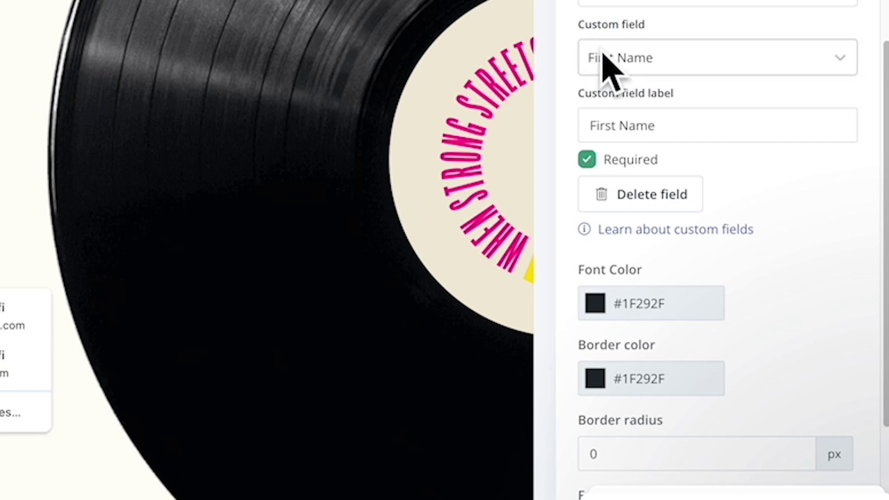
pyautogui.click(642, 66)
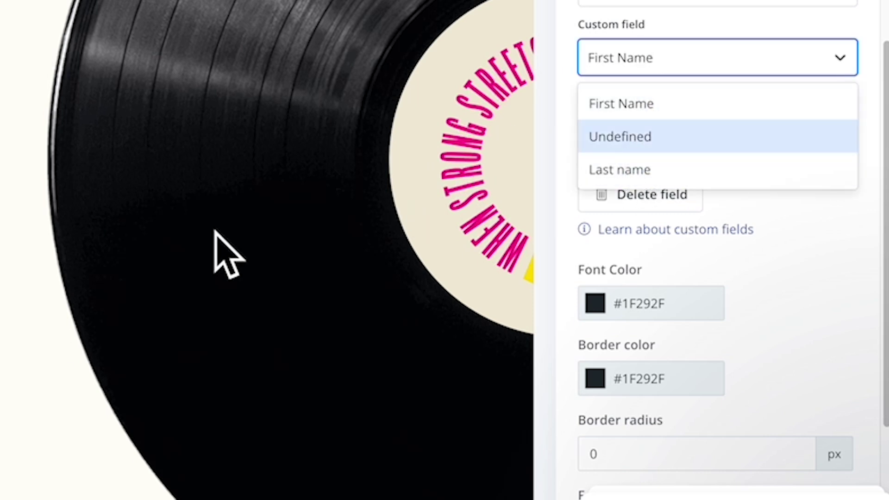
pyautogui.click(158, 388)
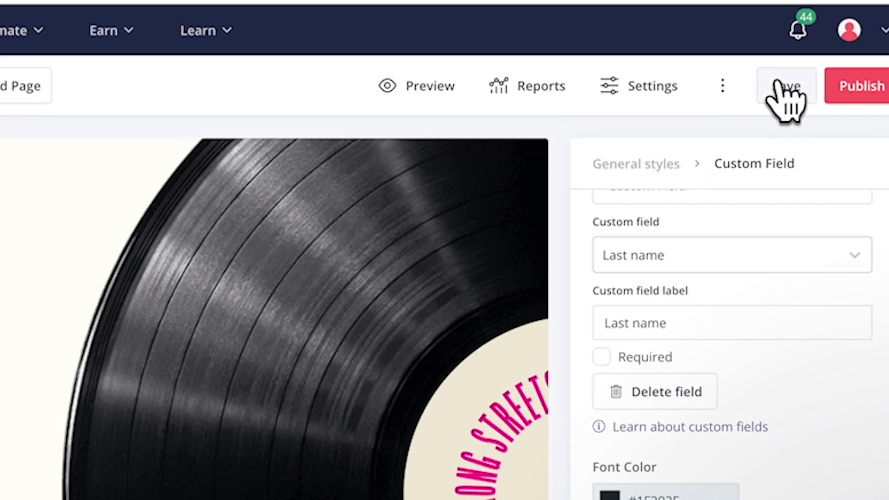
pyautogui.click(777, 84)
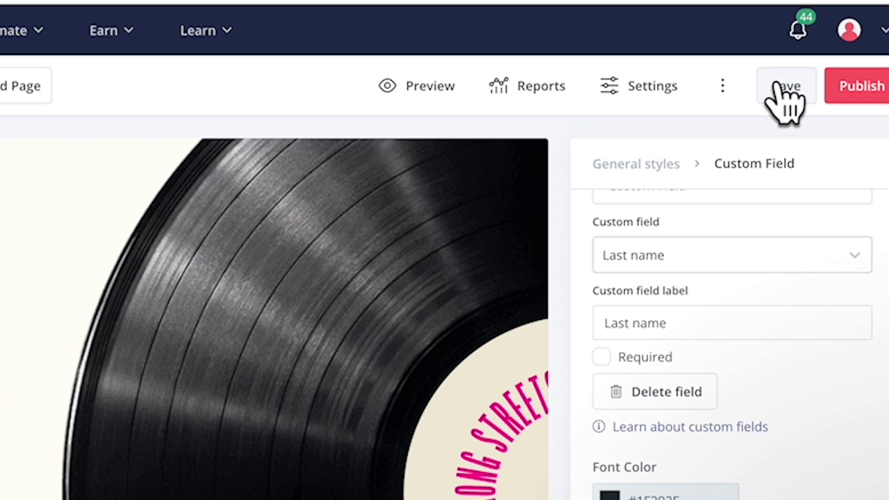
# Publish the landing page to get its sharing link, then close the Send dropdown
pyautogui.click(858, 85)
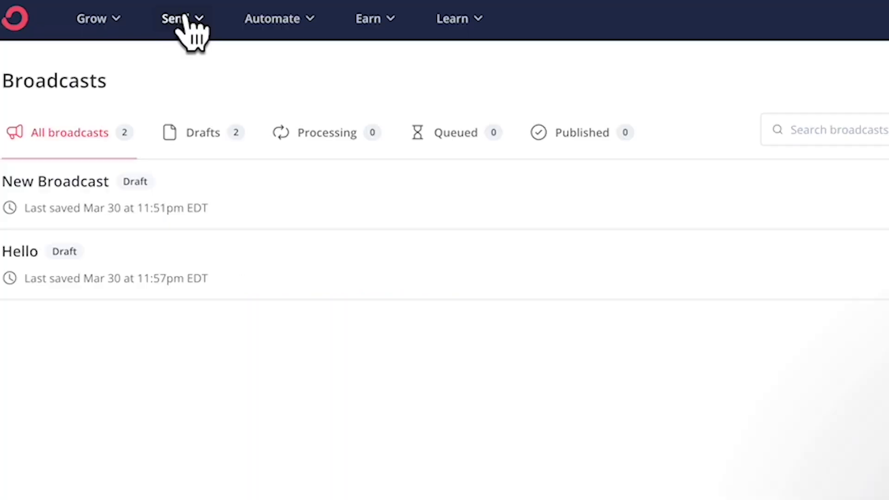
pyautogui.click(185, 18)
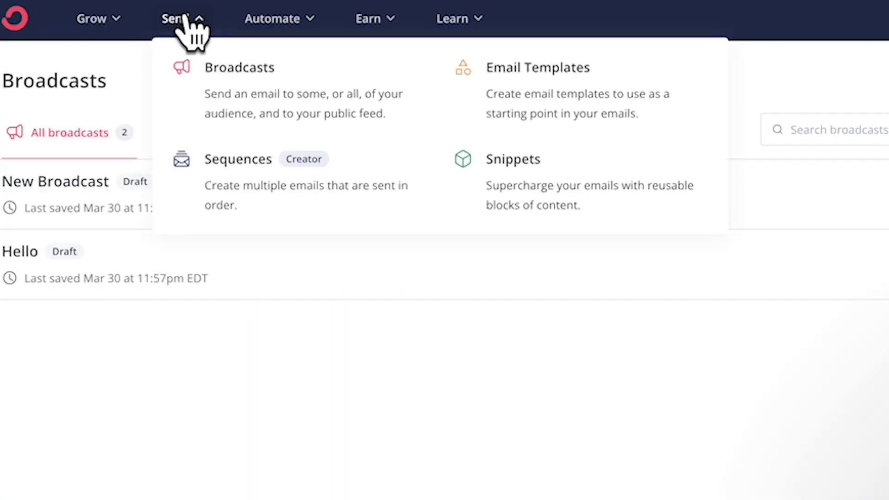
pyautogui.click(251, 475)
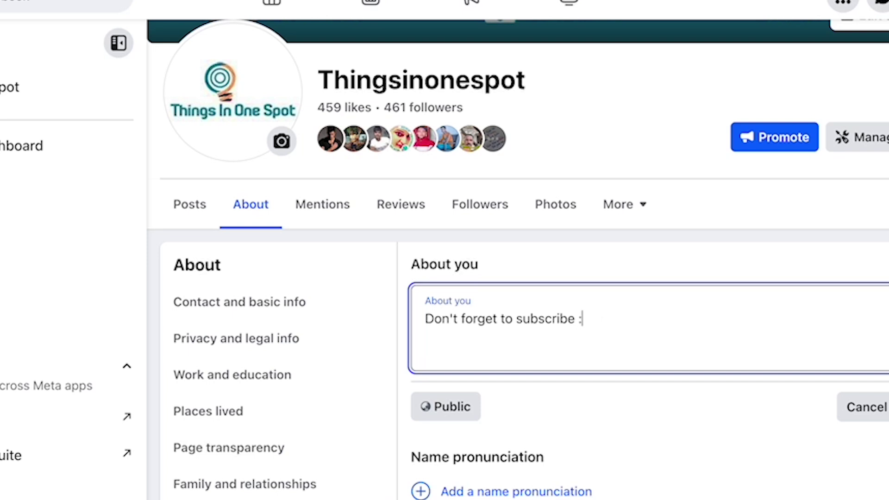
# Paste the landing page link after 'Don't forget to subscribe' in the About you field and save
pyautogui.write('https://deft-mover-4947.ck.page/403978a77a')
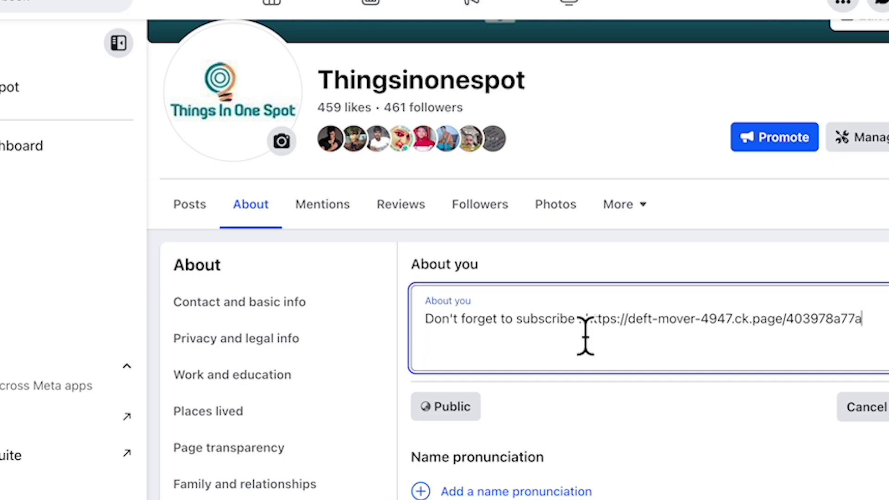
pyautogui.click(887, 408)
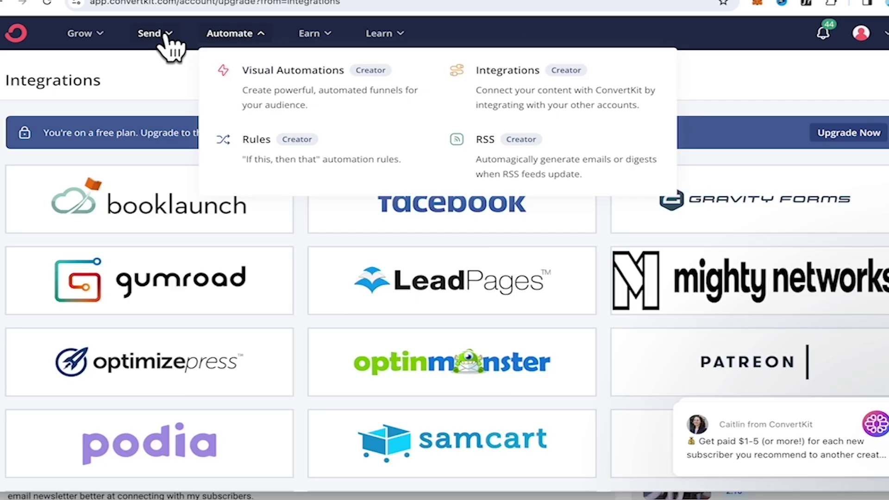
pyautogui.click(166, 36)
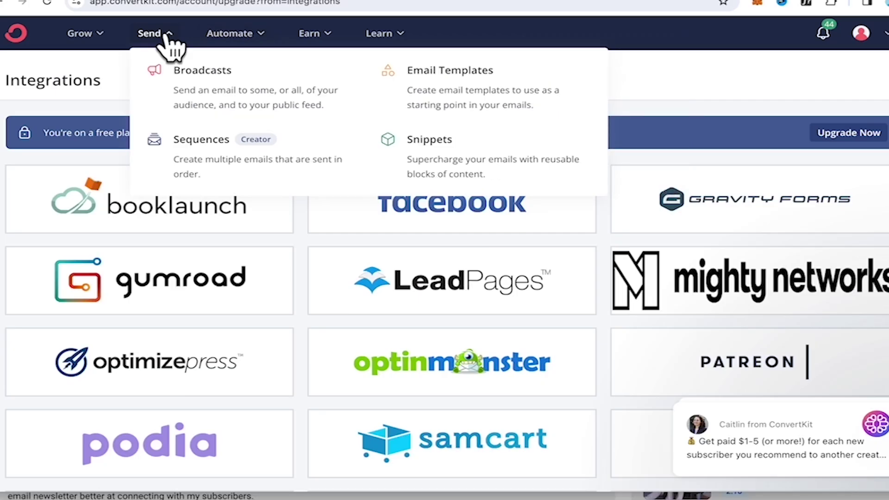
# Create a new broadcast draft from the Send > Broadcasts list
pyautogui.click(212, 82)
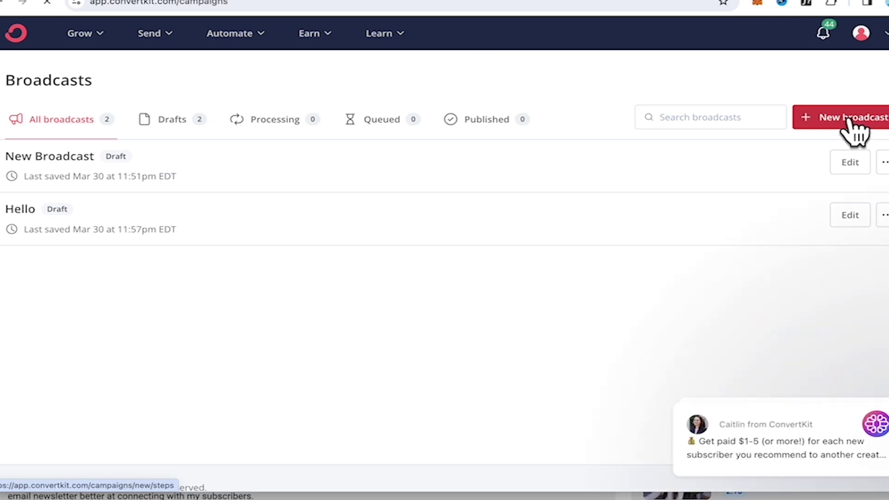
pyautogui.click(849, 120)
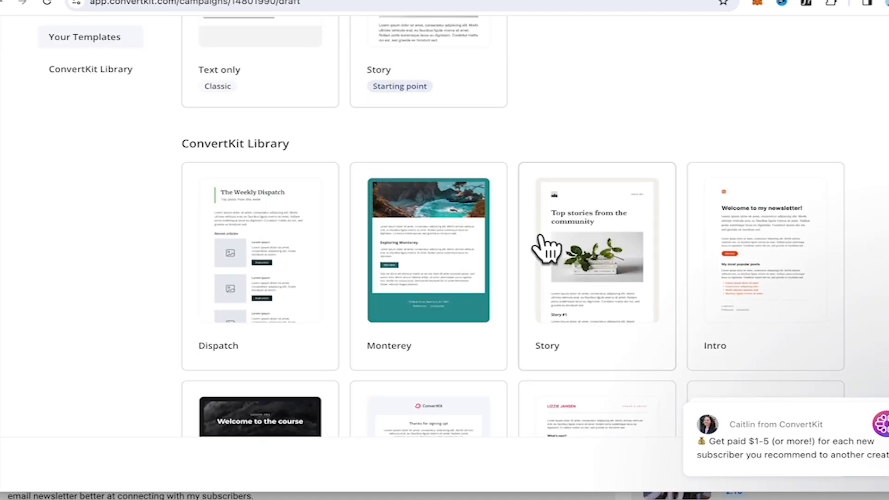
# Replace the broadcast body with the Story template from the template library
pyautogui.scroll(-2, 545, 248)
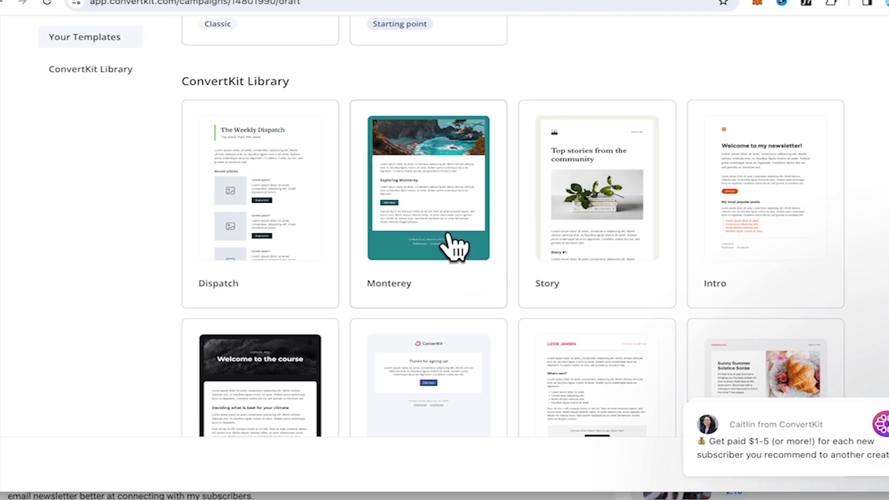
pyautogui.scroll(-2, 448, 234)
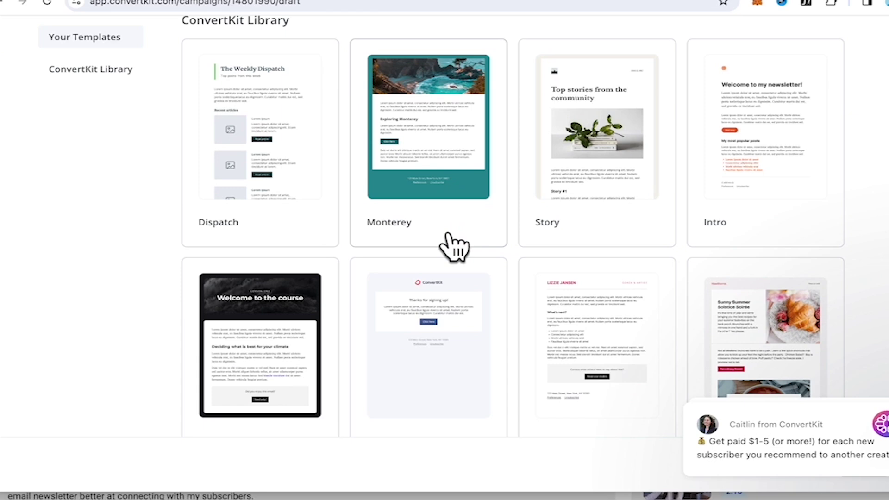
pyautogui.scroll(-9, 448, 233)
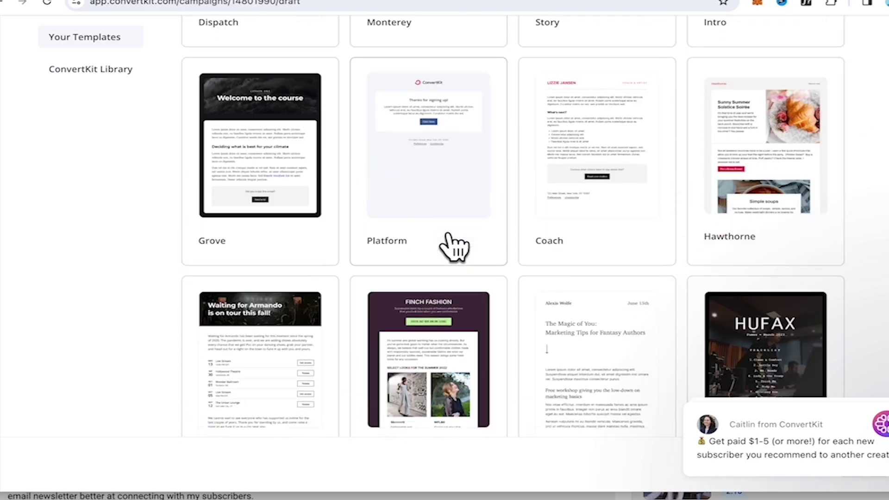
pyautogui.scroll(-2, 454, 246)
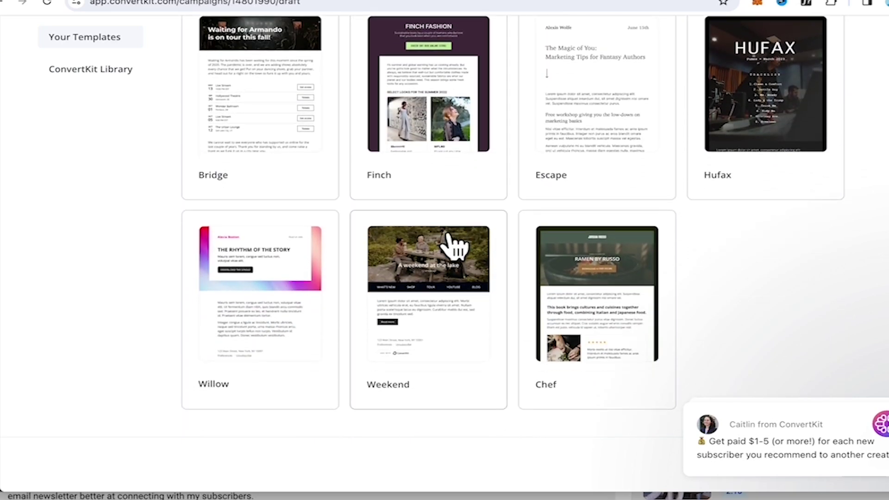
pyautogui.scroll(15, 454, 247)
pyautogui.scroll(-6, 454, 247)
pyautogui.scroll(4, 454, 246)
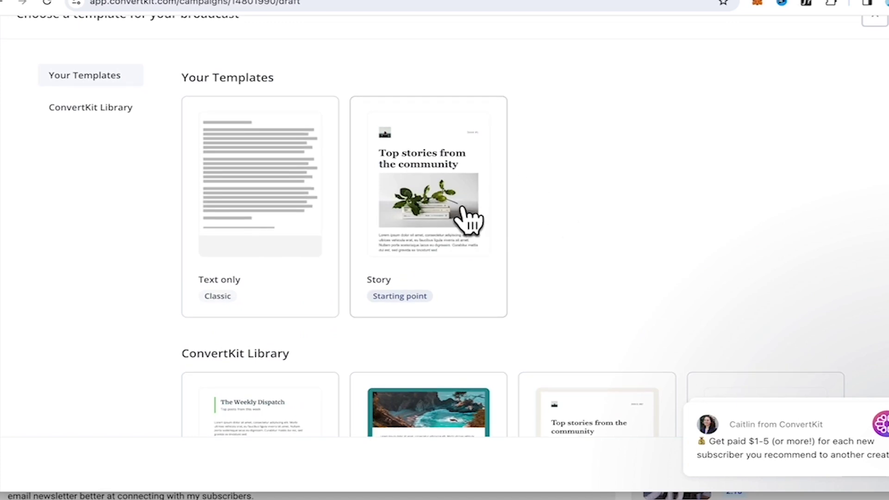
pyautogui.click(467, 219)
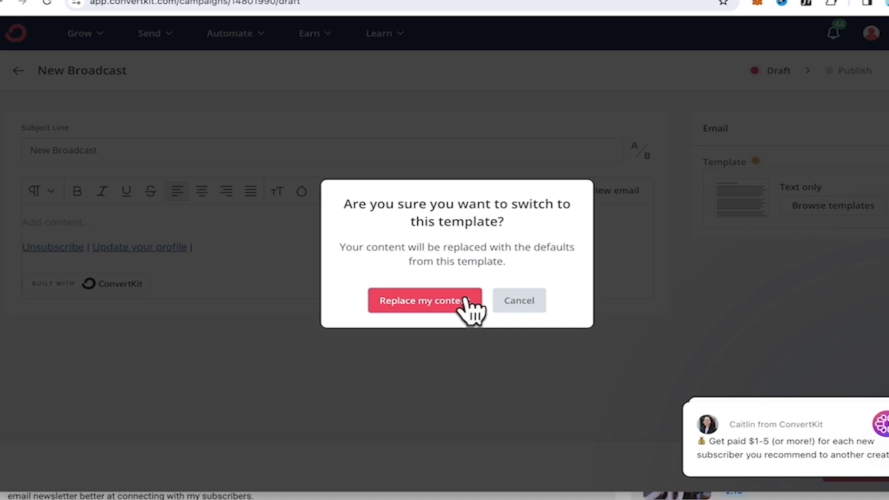
pyautogui.click(428, 305)
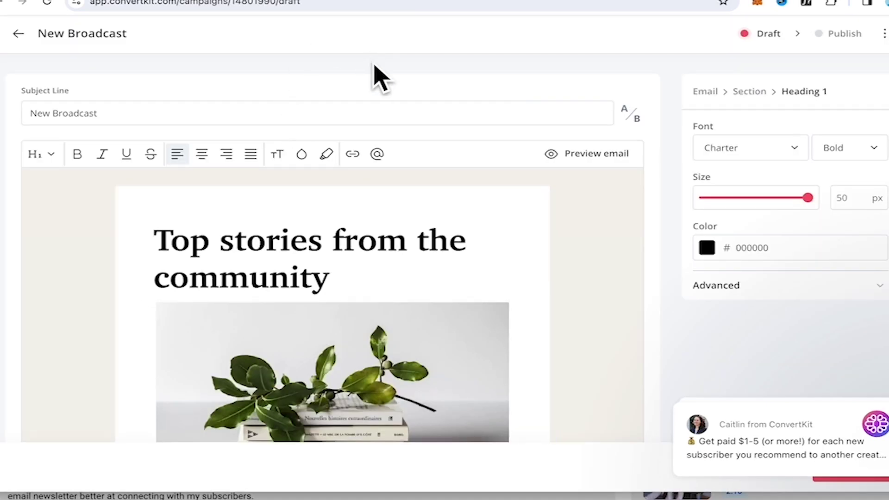
# Change the 'Top stories from the community' heading to 'New Music Release: First Album'
pyautogui.doubleClick(316, 257)
pyautogui.tripleClick(316, 257)
pyautogui.press('BackSpace')
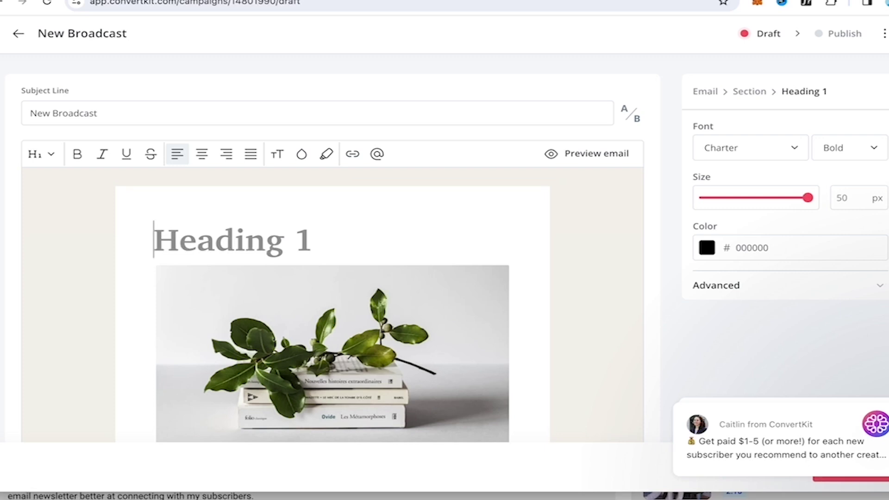
pyautogui.write('New')
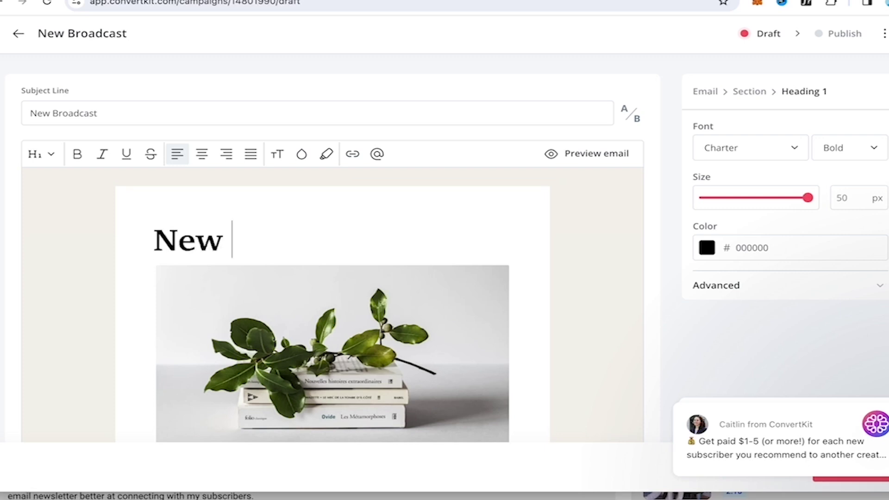
pyautogui.write(' Music Release')
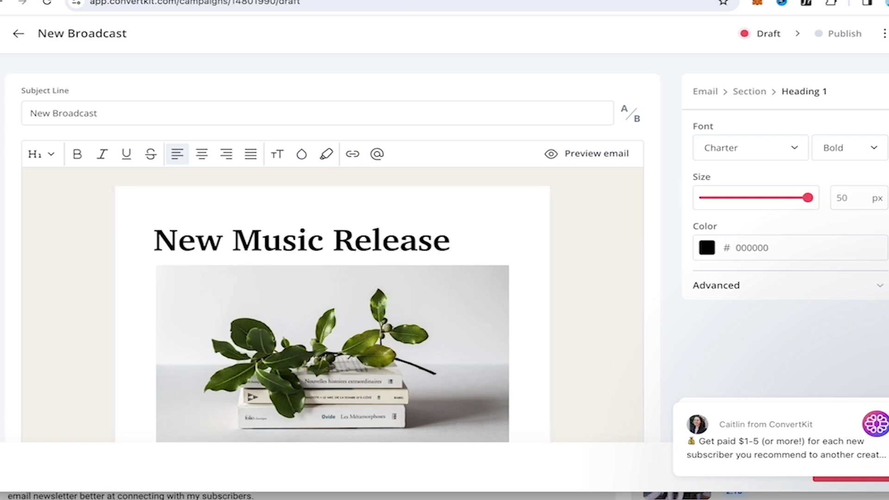
pyautogui.write(': First Album')
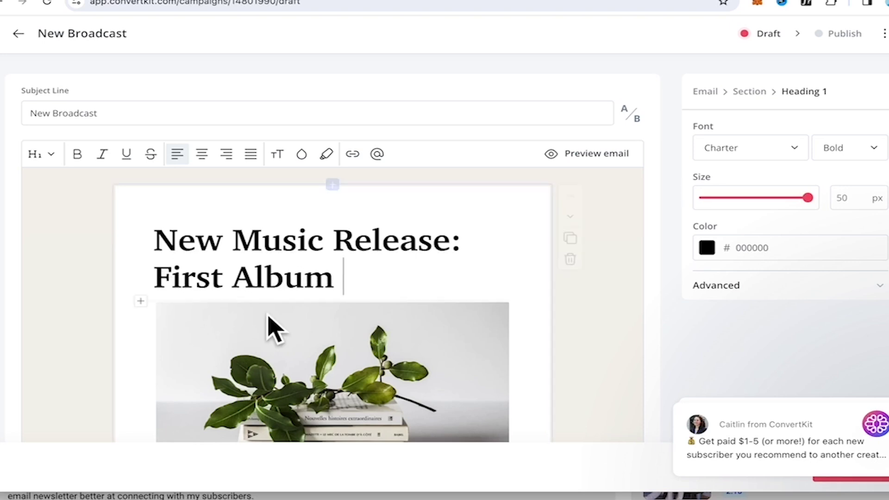
pyautogui.scroll(-4, 277, 347)
# Add an image block with the Unsplash 'music' photo of guitars and a keyboard below the plant photo
pyautogui.click(311, 288)
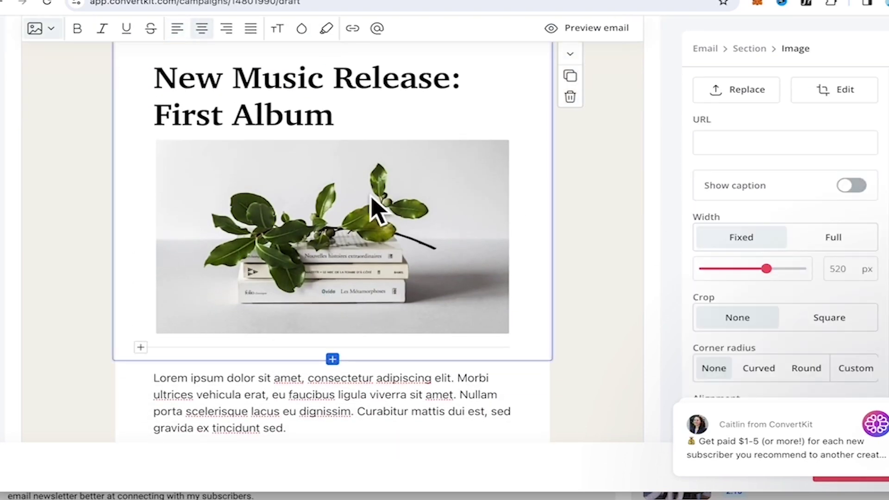
pyautogui.click(141, 346)
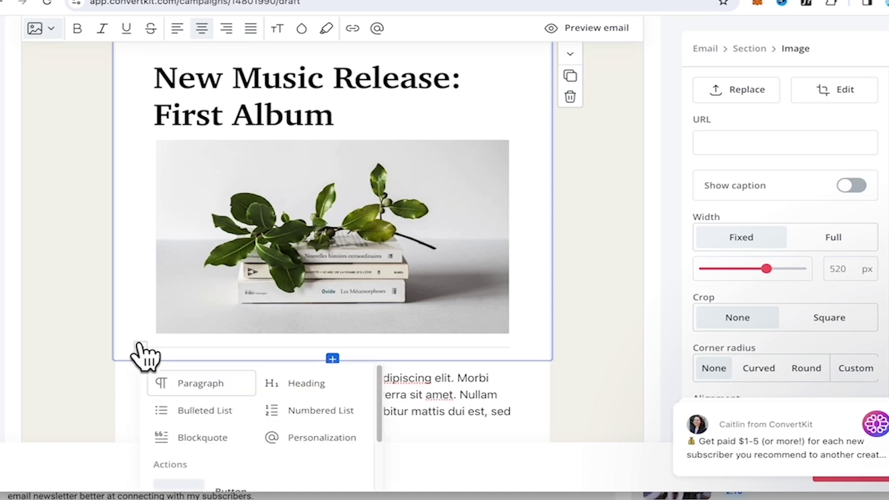
pyautogui.scroll(-5, 262, 345)
pyautogui.scroll(-10, 277, 407)
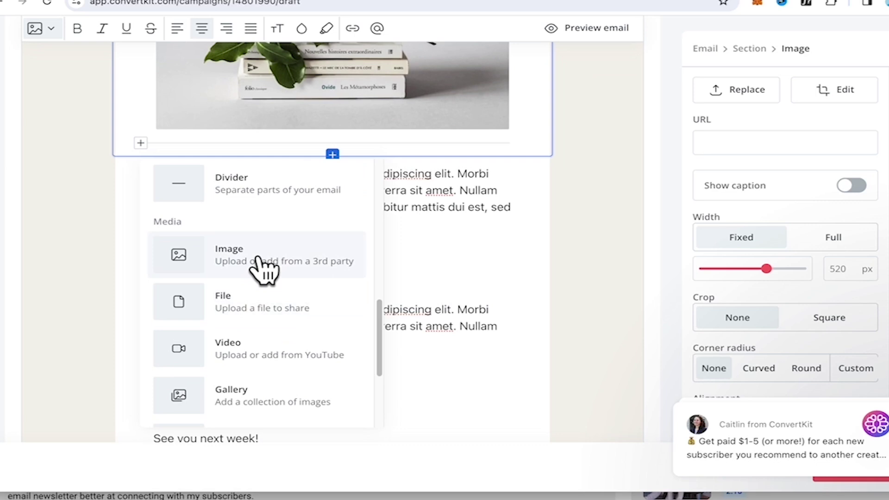
pyautogui.click(259, 266)
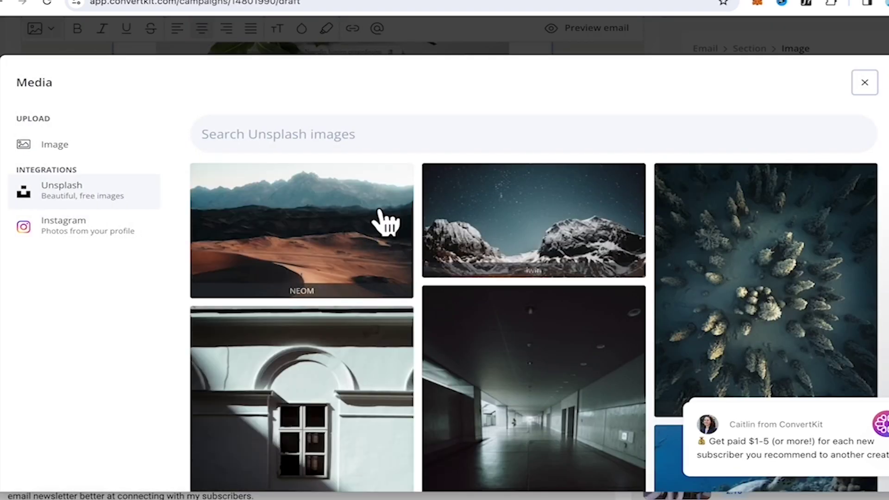
pyautogui.click(323, 137)
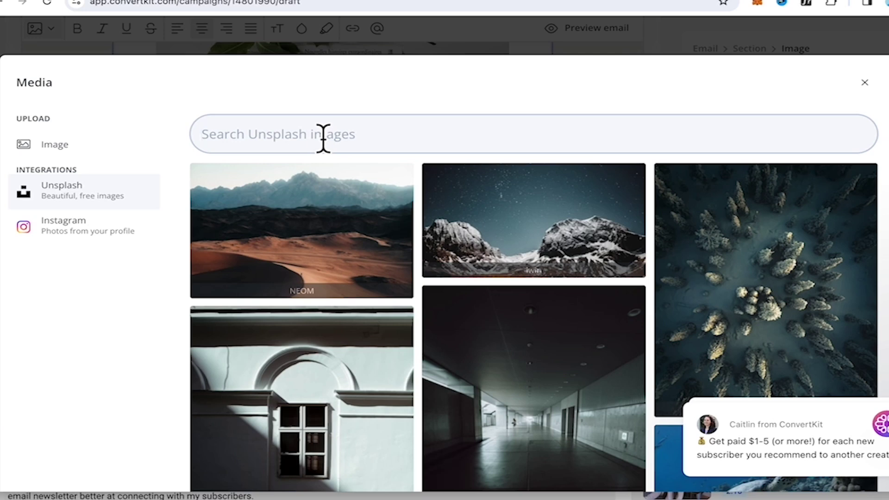
pyautogui.write('music')
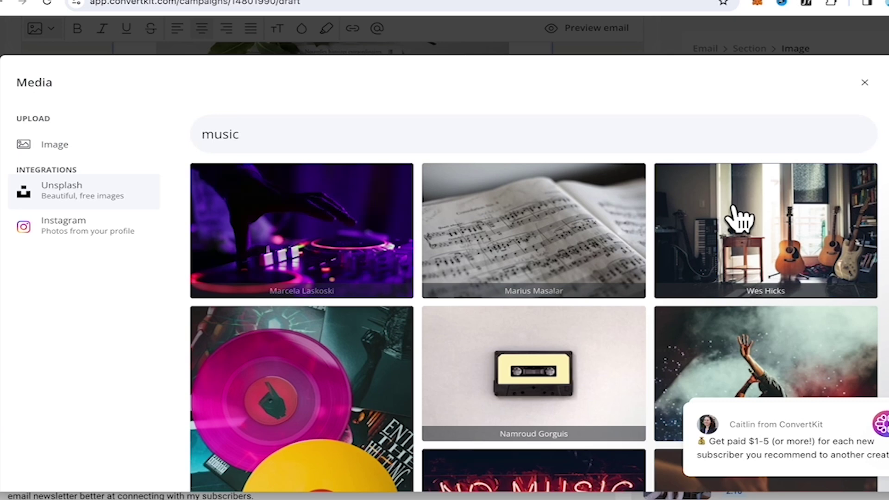
pyautogui.click(739, 217)
pyautogui.moveTo(155, 235); pyautogui.dragTo(336, 294)
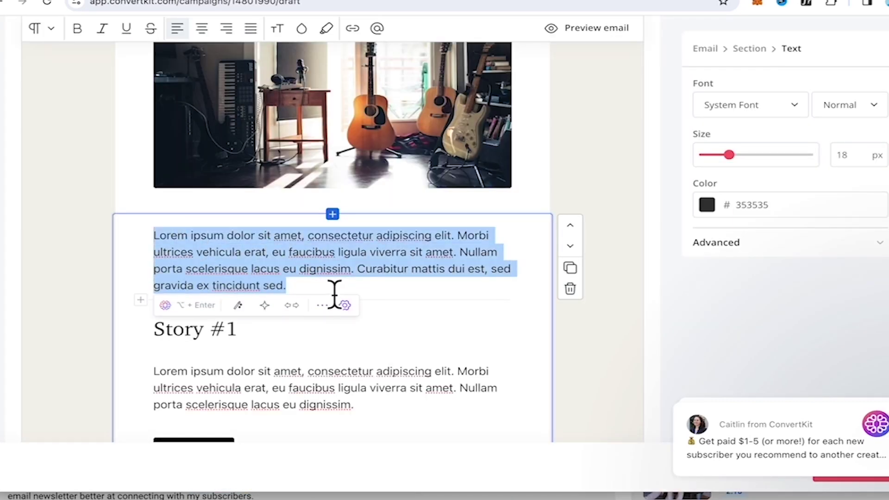
# Replace the welcome greeting with 'Dear XXXX' and add the line 'We are excited to announce our first album.'
pyautogui.write('Welcome new')
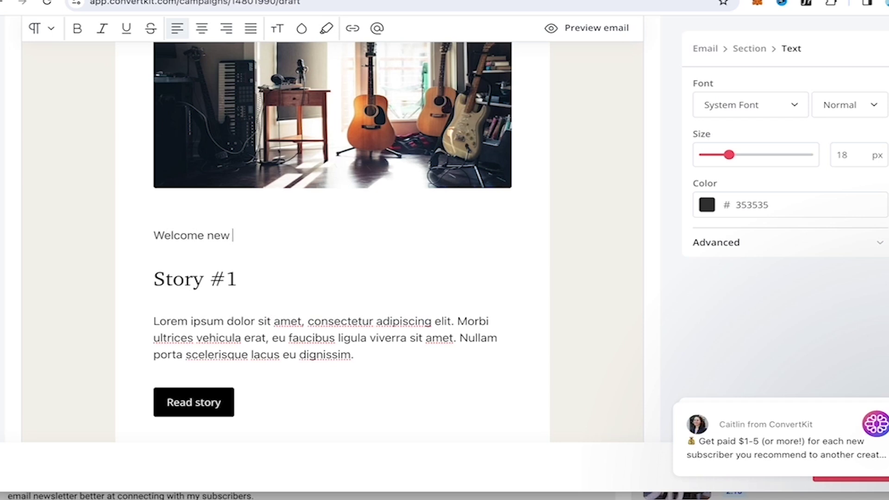
pyautogui.press('BackSpace')
pyautogui.press('BackSpace')
pyautogui.press('BackSpace')
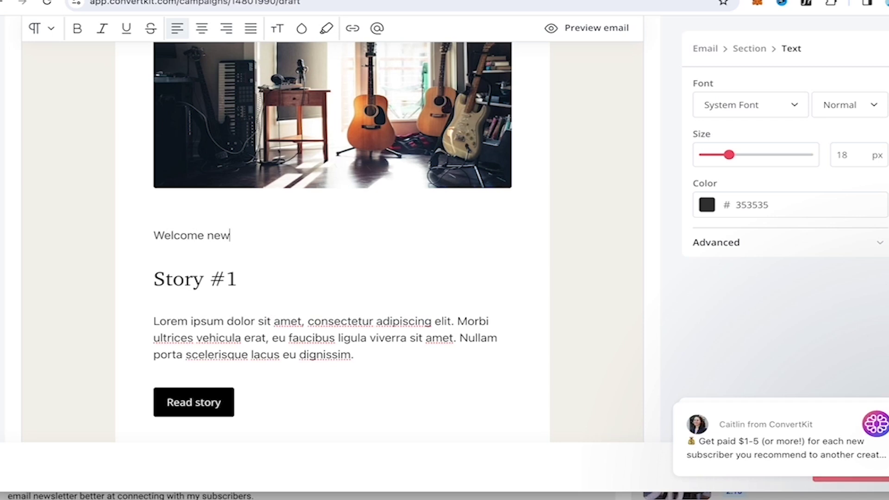
pyautogui.press('BackSpace')
pyautogui.press('BackSpace')
pyautogui.press('BackSpace')
pyautogui.press('BackSpace')
pyautogui.press('BackSpace')
pyautogui.press('BackSpace')
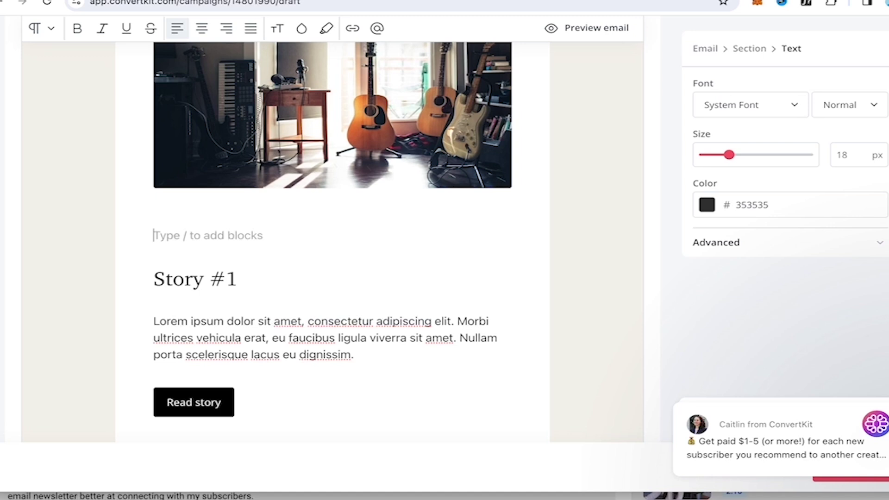
pyautogui.write('Dear')
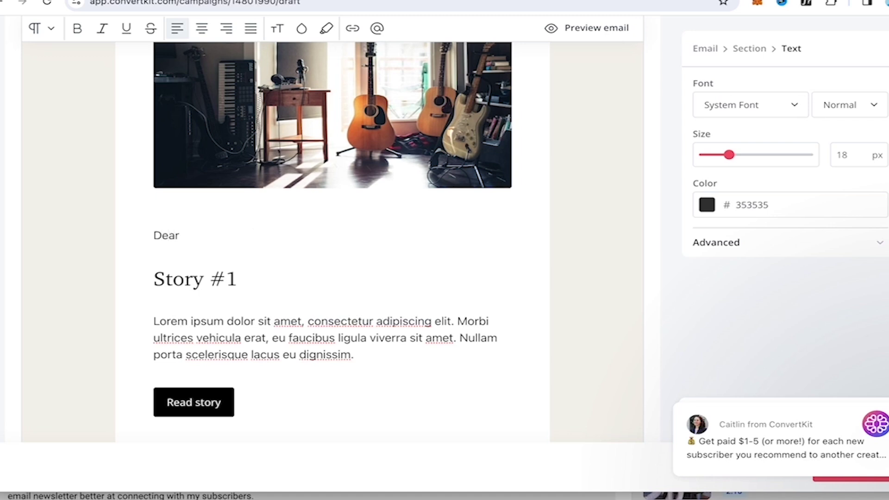
pyautogui.write(' XXXX')
pyautogui.press('Return')
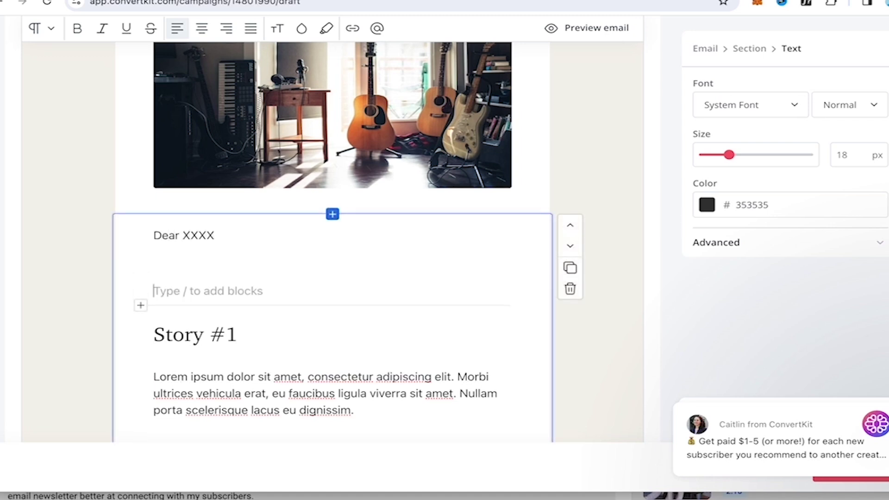
pyautogui.write('Th')
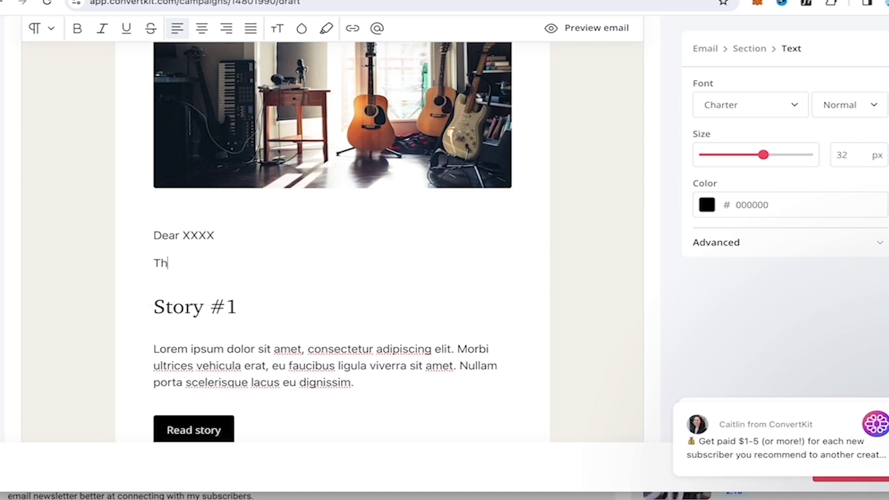
pyautogui.press('BackSpace')
pyautogui.write('We are exci')
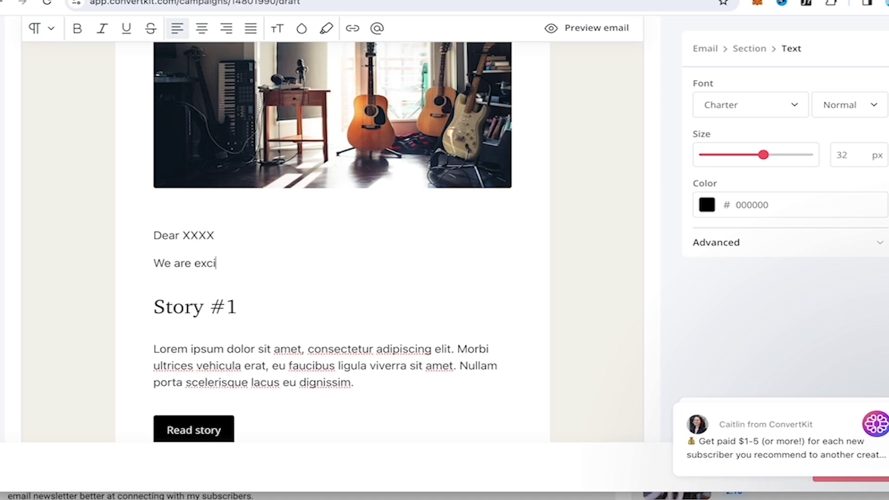
pyautogui.write('ted to announce our first album.')
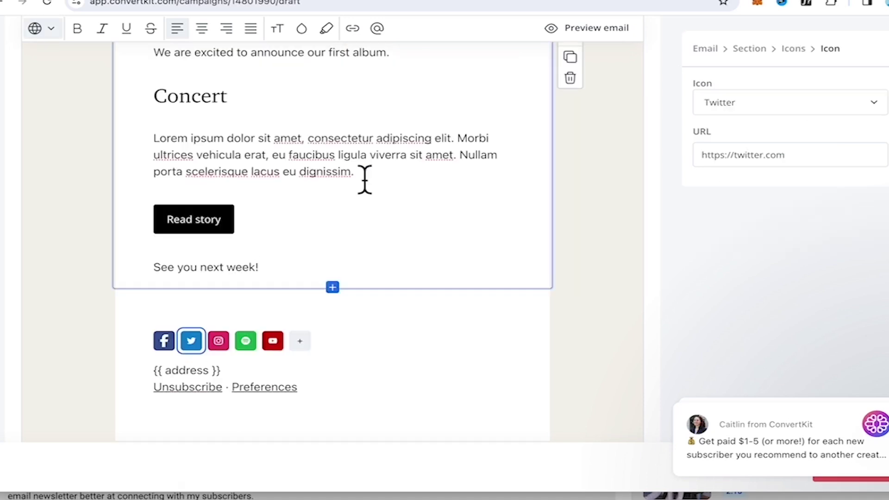
# Swap the Lorem paragraph for the pasted 2023 album text and retitle the Concert heading 'Year 2023 in review'
pyautogui.tripleClick(363, 179)
pyautogui.write('2023 may have featured massive releases from artists such as Taylor Swift (Taylor’s Versions of Speak Now and 1989), Drake (For All the Dogs and its Scary Hours edition), Bad Bunny (Nadie Sabe Lo Que Va a Pasar Mañana), Nicki Minaj (Pink Friday 2), Morgan Wallen (One Thing at a Time) and many others, but 2024 is shaping up to be a strong year as well. Albums scheduled for release include Dua Lipa’s Radical Optimism, and more from Lenny Kravitz, Sheryl Crow and many others. Among them as well is the Ye (formerly known as Kanye West) and Ty Dolla $ign’s three-volume collab Vultures.')
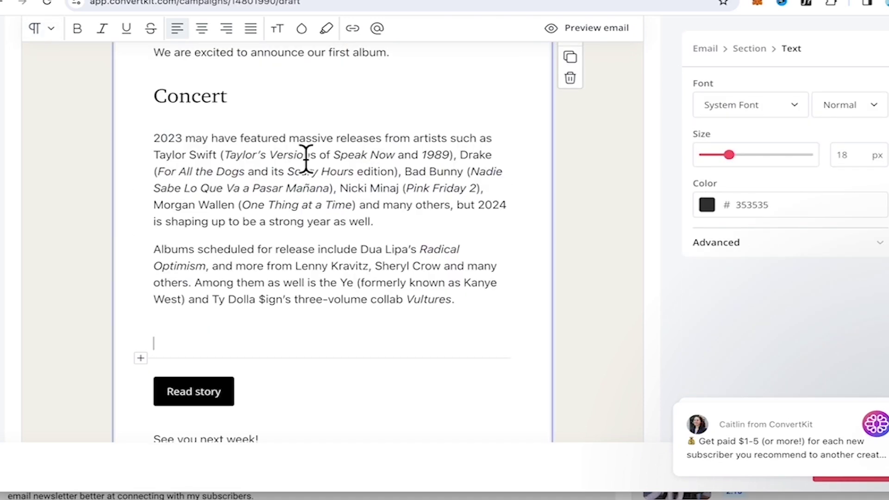
pyautogui.doubleClick(231, 115)
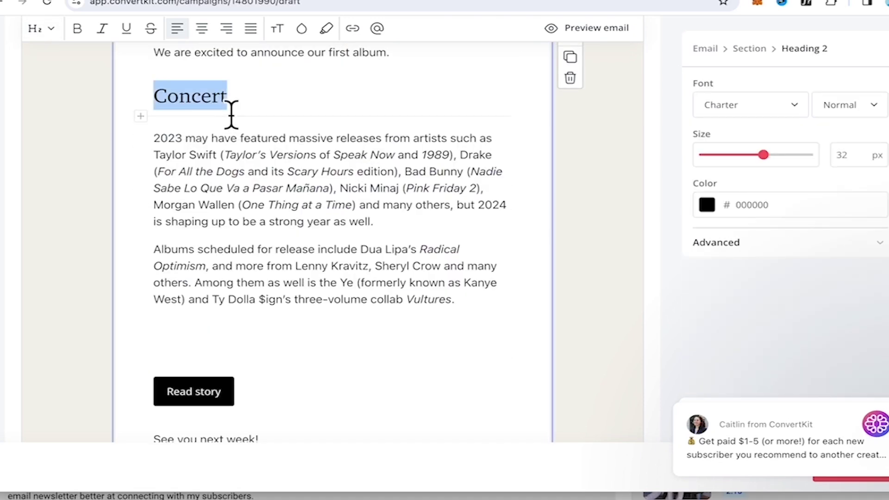
pyautogui.write('Year 202')
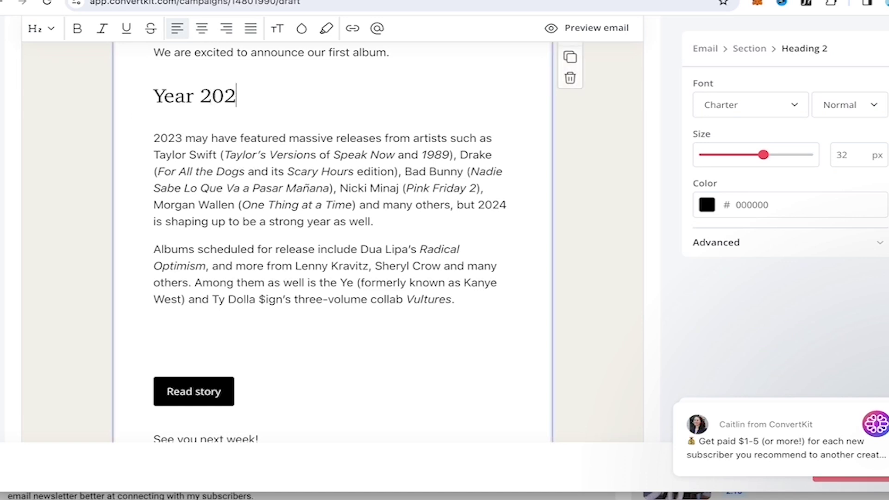
pyautogui.write('3 in review')
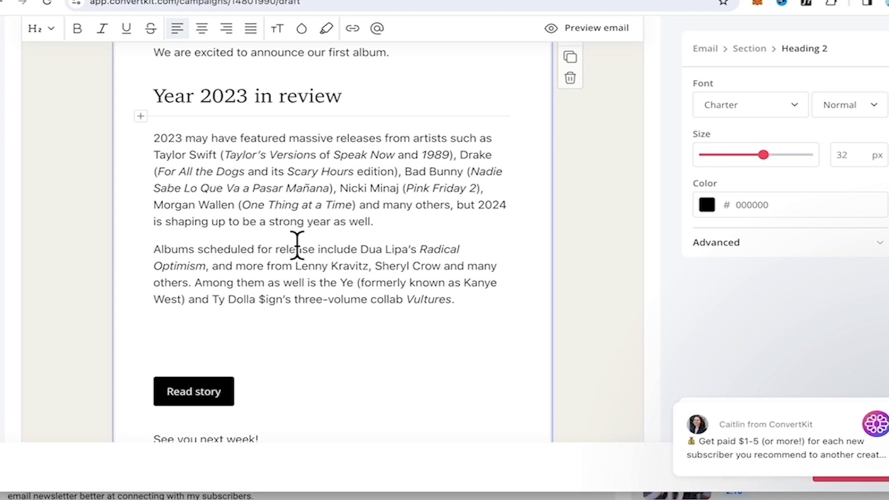
pyautogui.scroll(-5, 357, 322)
pyautogui.scroll(10, 425, 160)
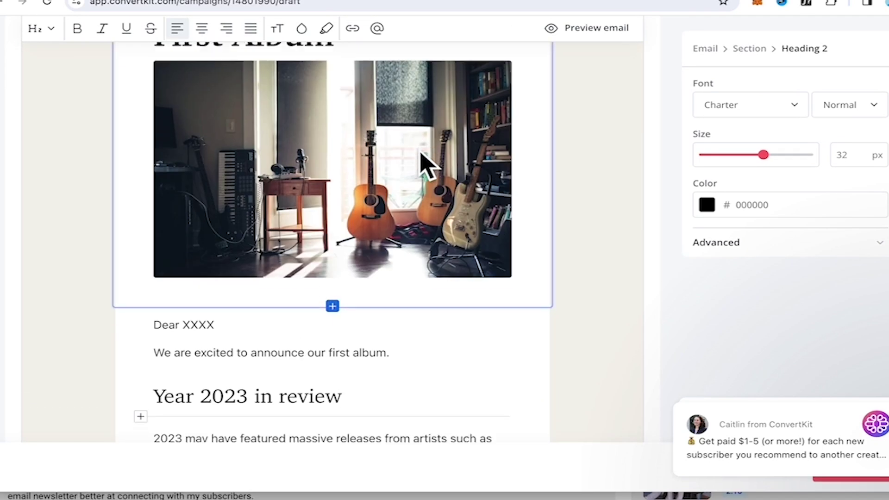
pyautogui.scroll(-5, 435, 261)
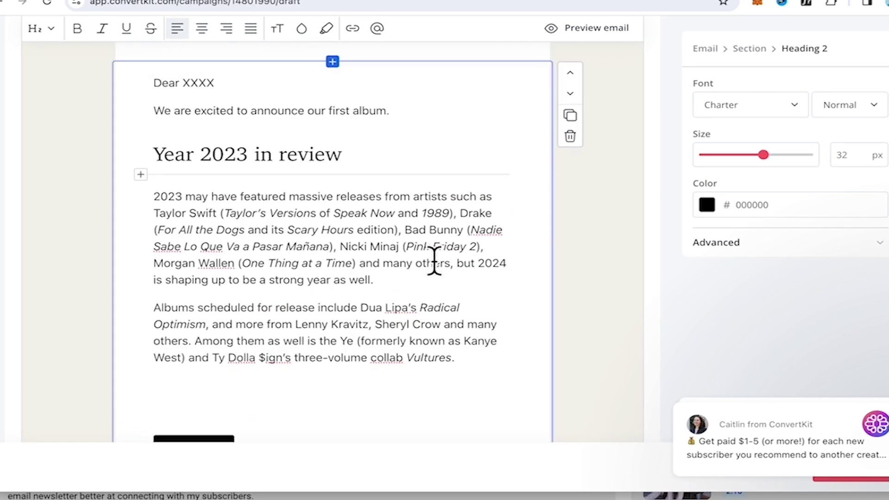
pyautogui.scroll(8, 434, 261)
pyautogui.scroll(-2, 434, 261)
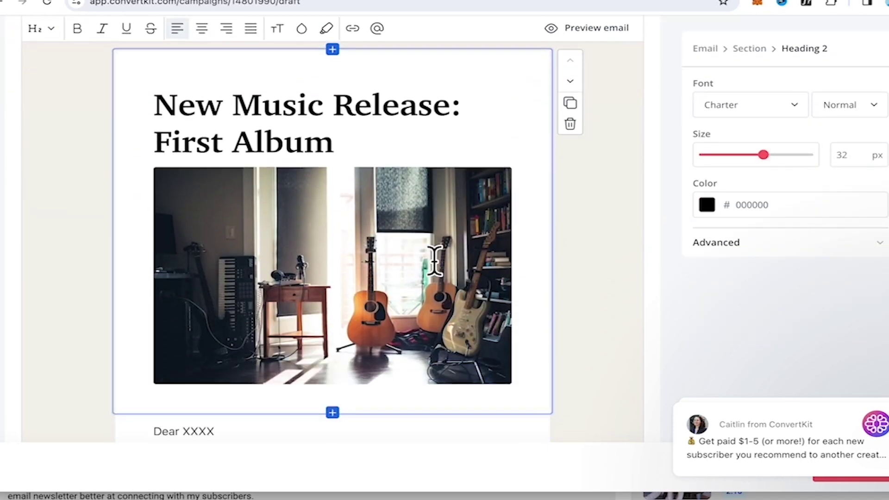
pyautogui.scroll(4, 434, 261)
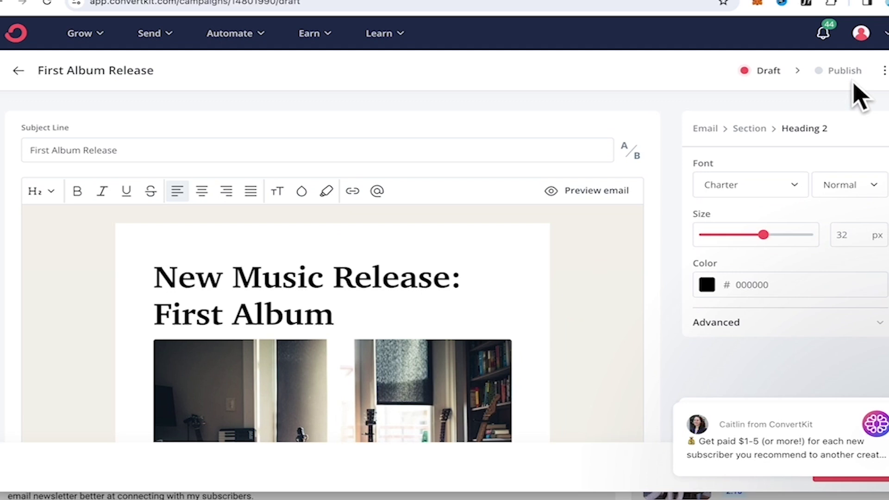
pyautogui.click(584, 204)
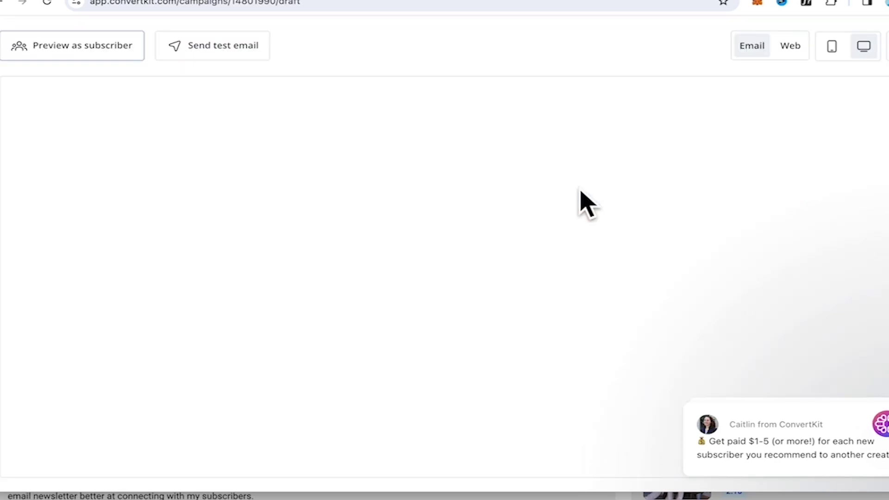
pyautogui.scroll(-5, 579, 189)
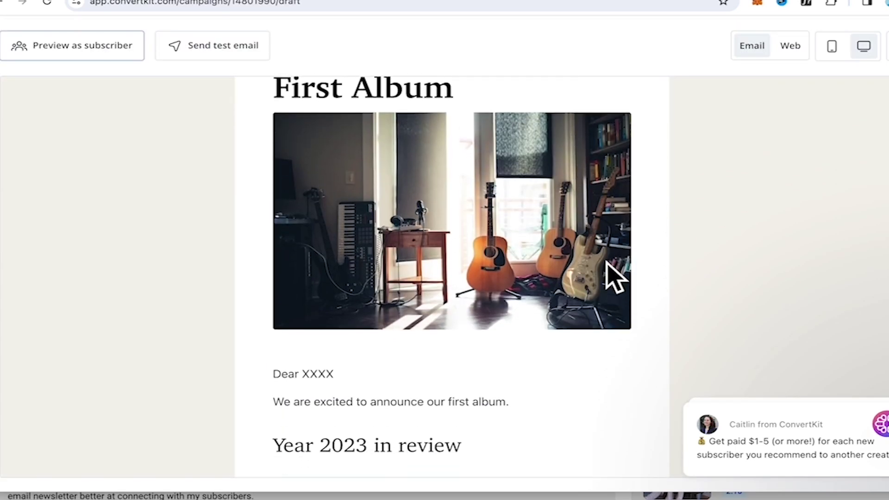
pyautogui.scroll(-4, 626, 245)
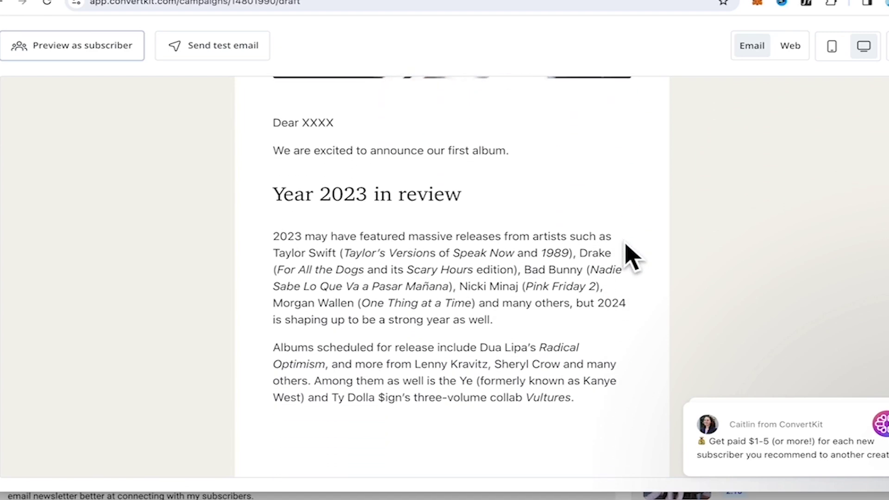
pyautogui.scroll(4, 630, 256)
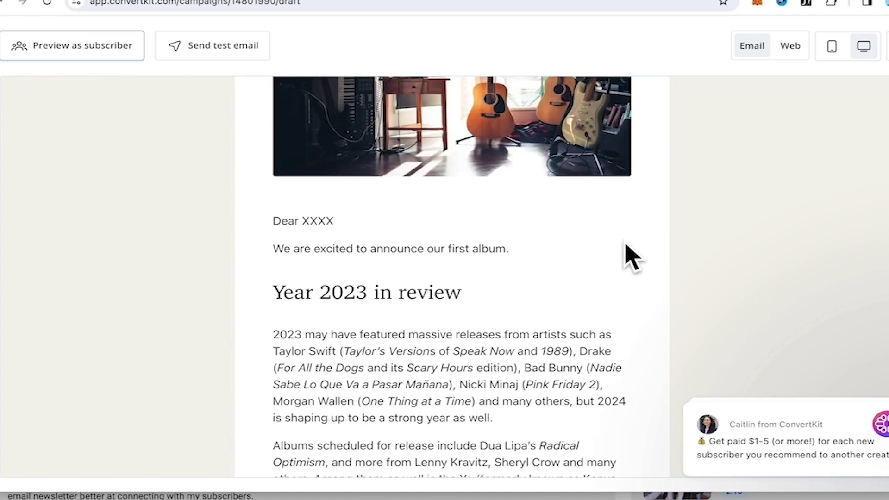
pyautogui.click(829, 48)
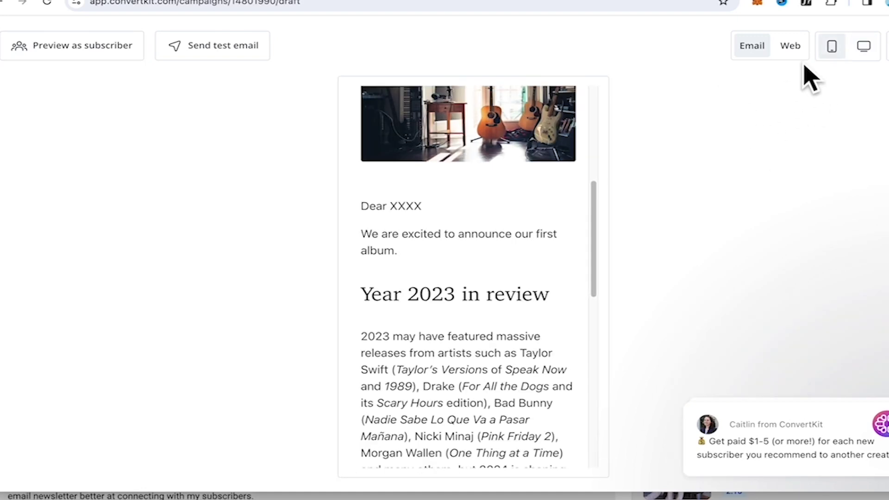
pyautogui.click(860, 48)
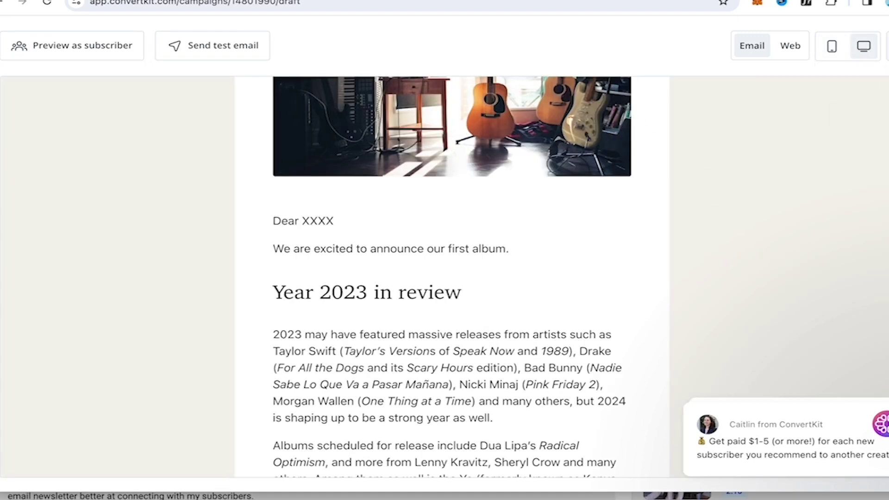
pyautogui.press('Escape')
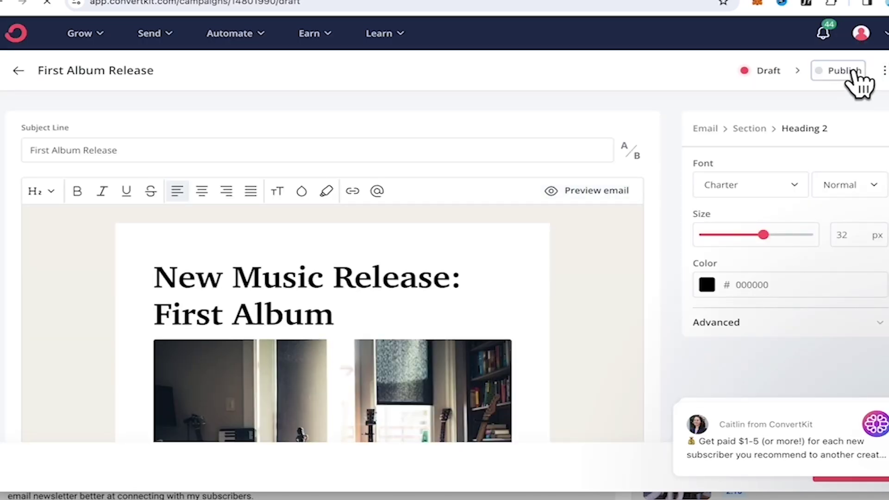
# Set the First Album Release broadcast to Send email, then confirm it goes to All Subscribers now
pyautogui.click(854, 74)
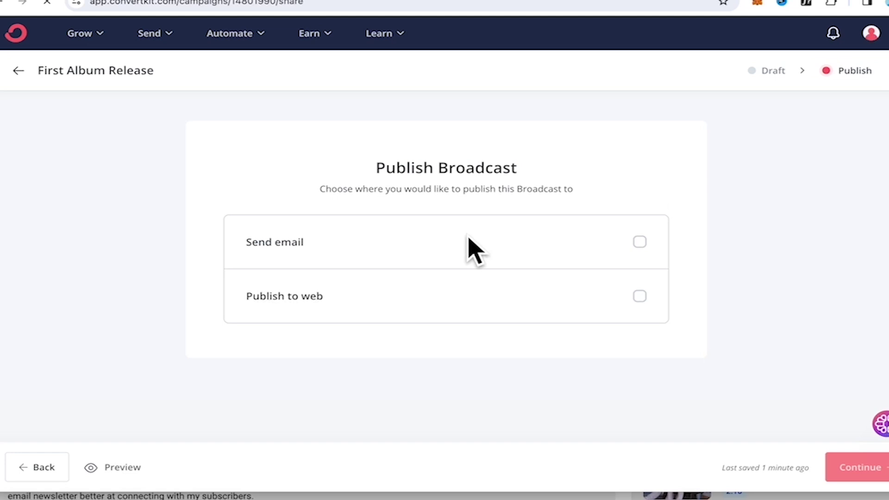
pyautogui.click(640, 243)
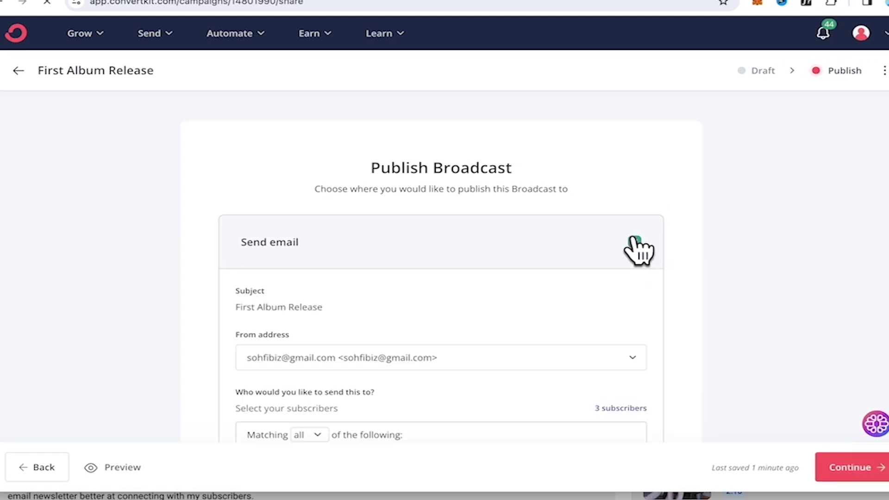
pyautogui.scroll(-5, 569, 334)
pyautogui.scroll(-1, 569, 333)
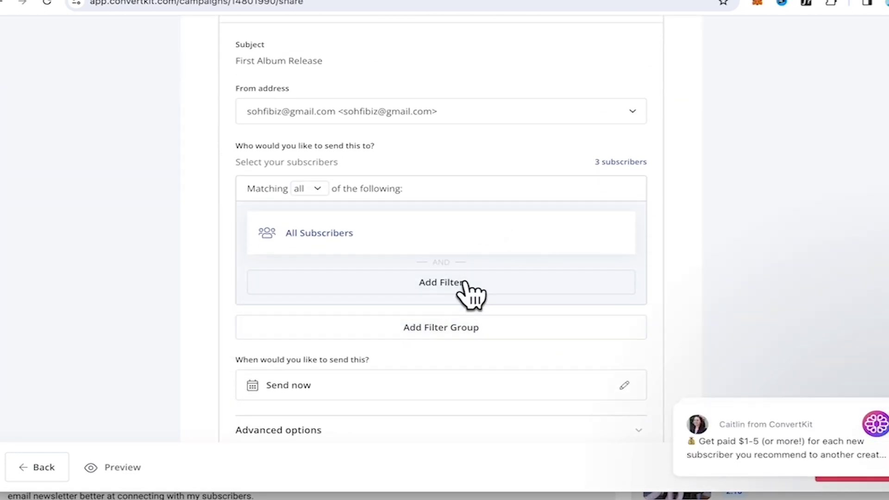
pyautogui.scroll(-3, 477, 296)
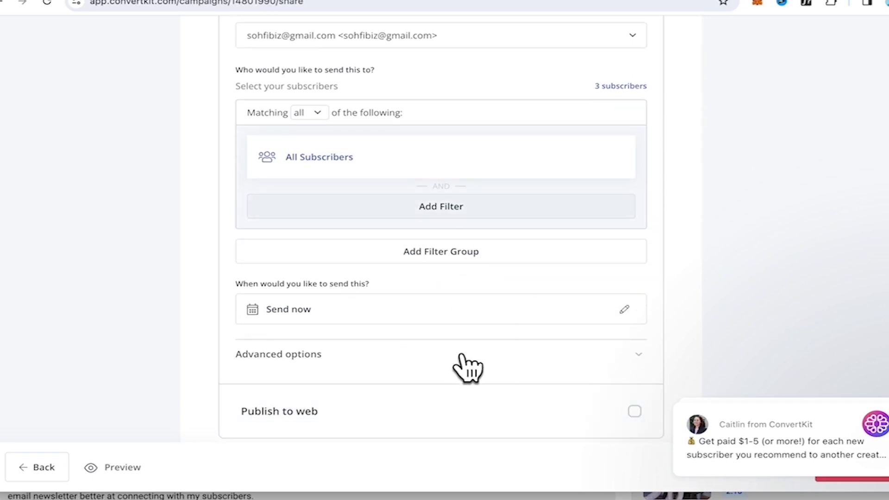